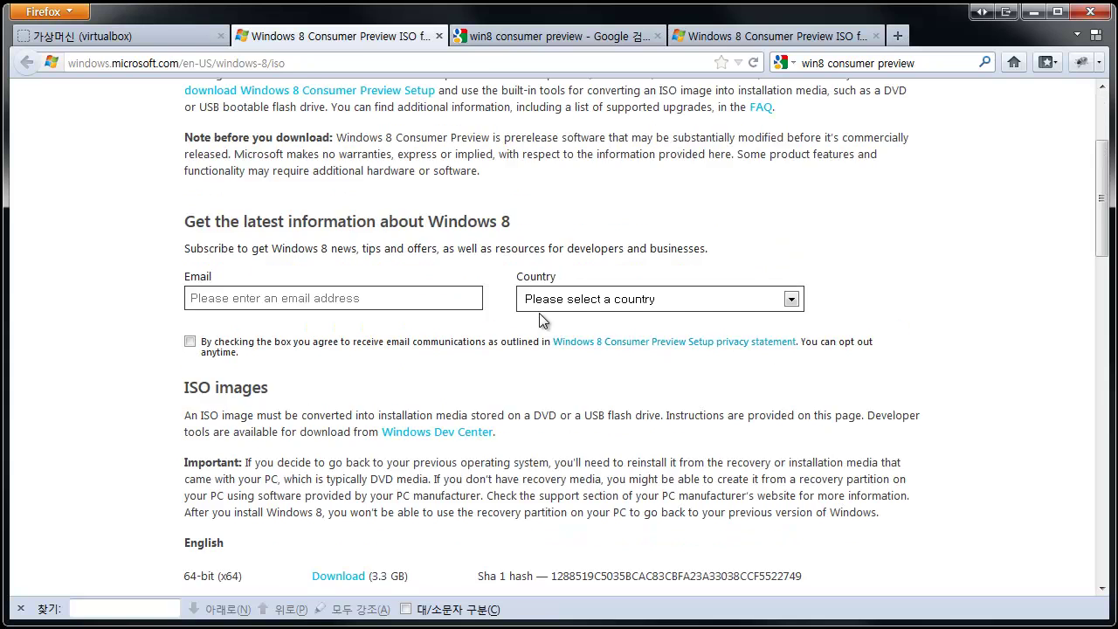
# Download the English 64-bit (x64) Windows 8 Consumer Preview ISO image and save the file.
pyautogui.scroll(-4, 542, 314)
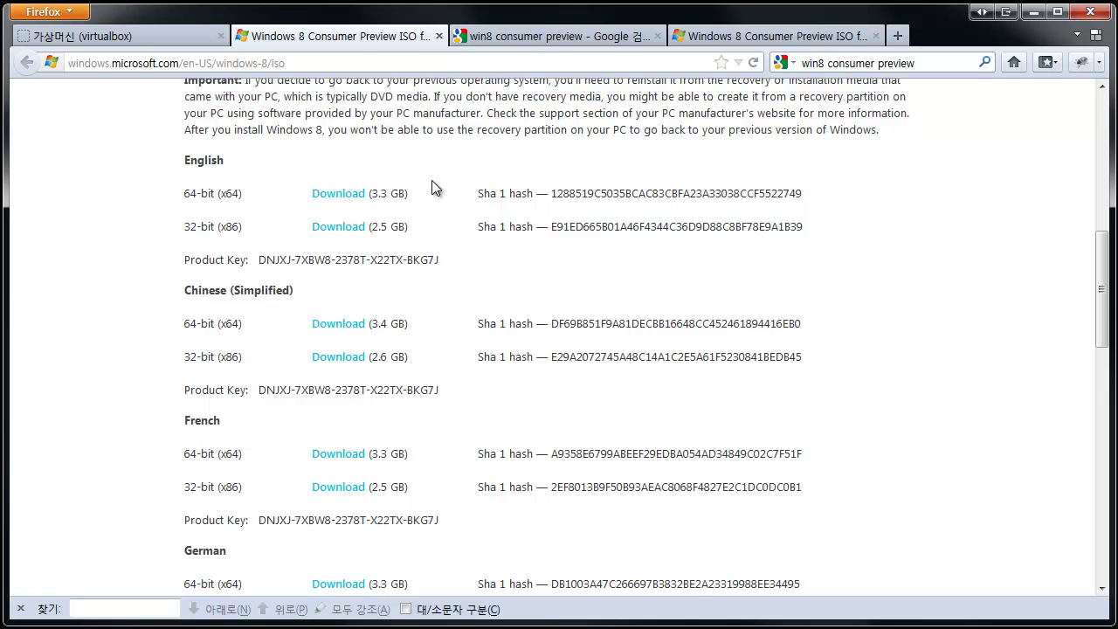
pyautogui.click(353, 197)
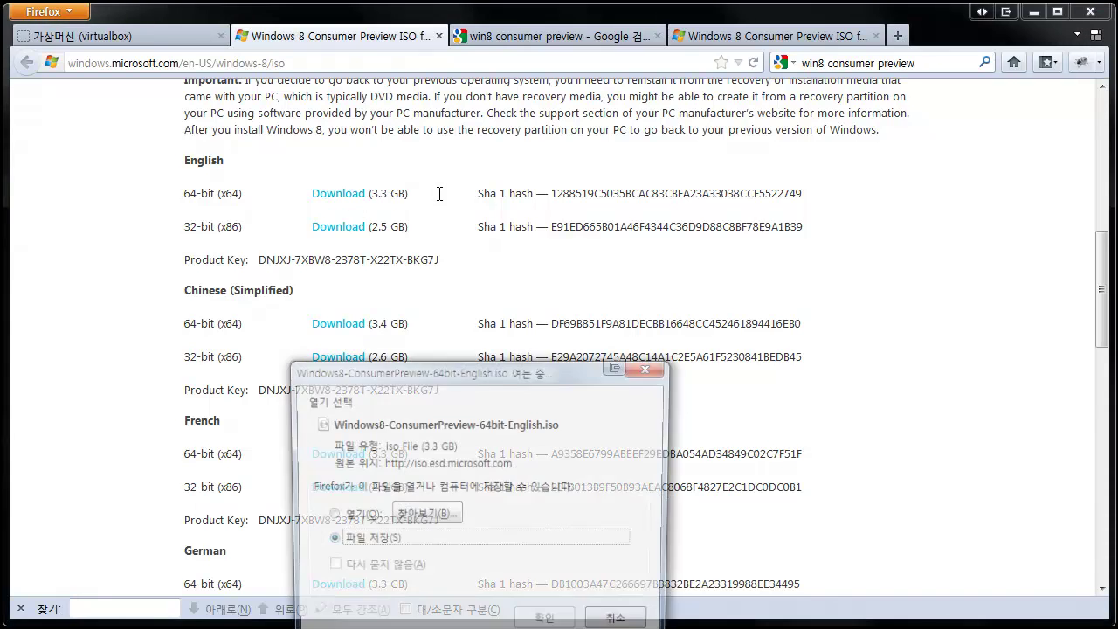
pyautogui.click(547, 622)
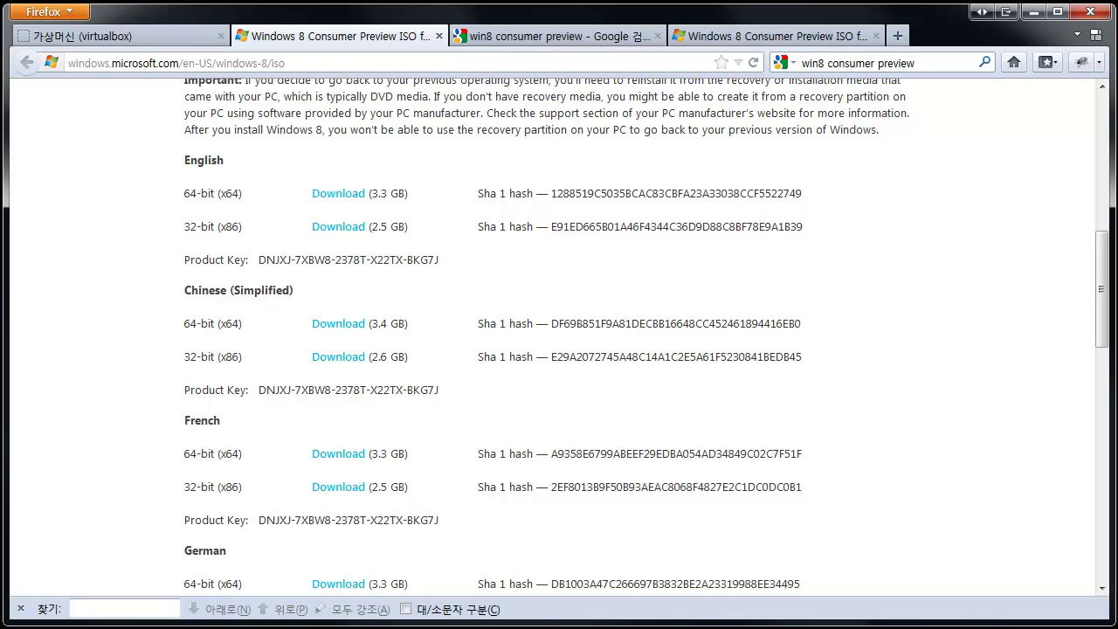
# Examine the product key listed below the ISO download link on the 가상머신 (virtualbox) tutorial page.
pyautogui.click(164, 33)
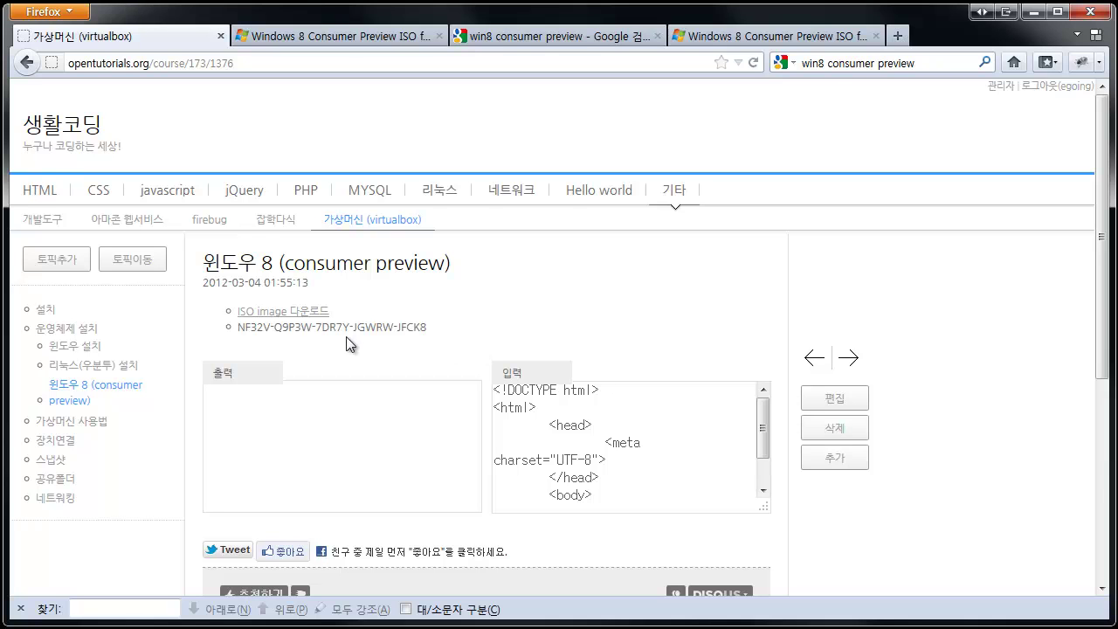
pyautogui.moveTo(244, 332); pyautogui.dragTo(470, 343)
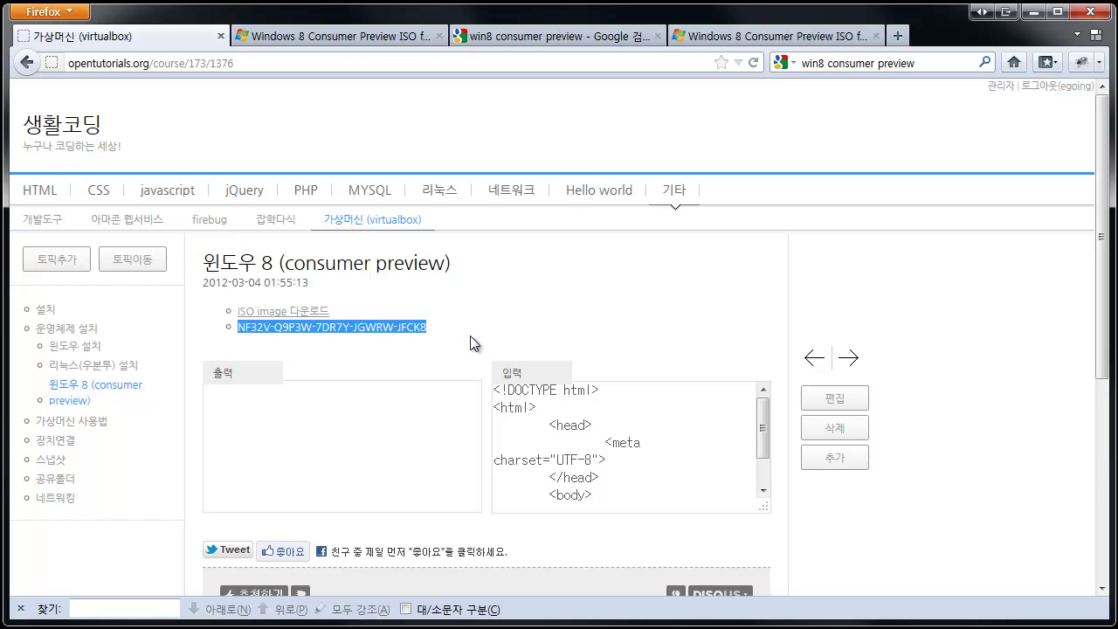
pyautogui.click(470, 342)
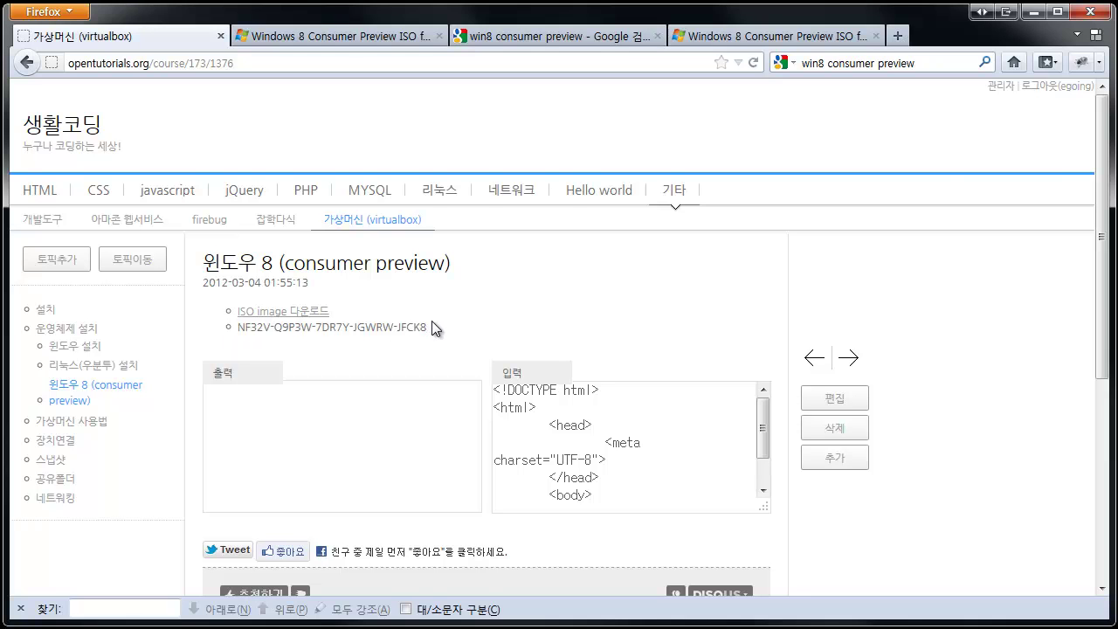
# Switch to VirtualBox, widen its window, and start a new virtual machine named "win8 consumer preivew".
pyautogui.hotkey('alt', 'Tab')
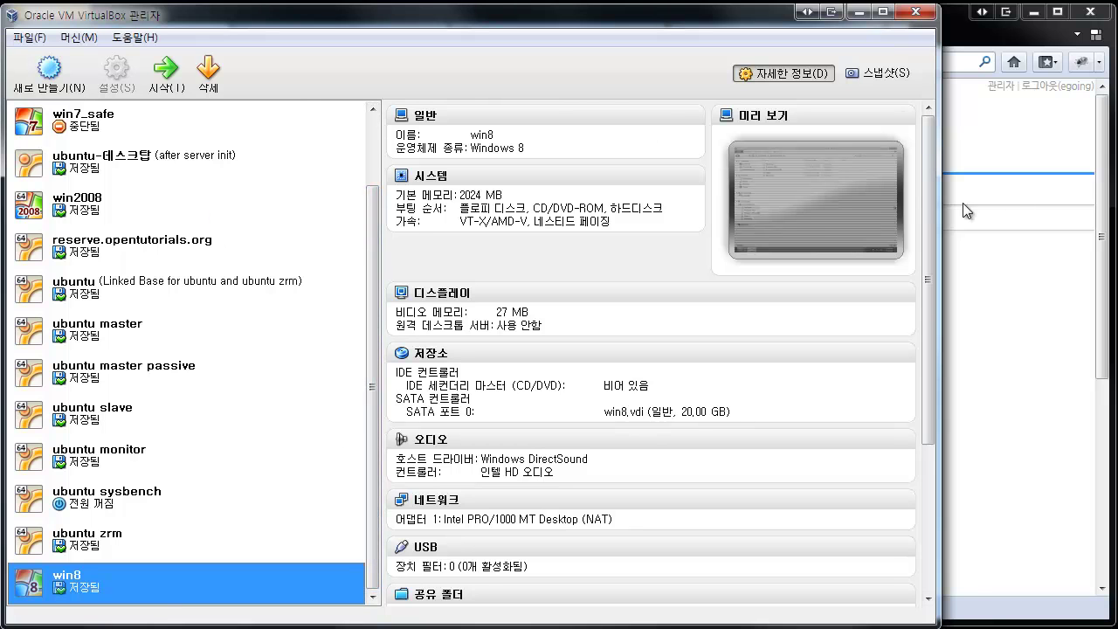
pyautogui.moveTo(941, 207); pyautogui.dragTo(1111, 207)
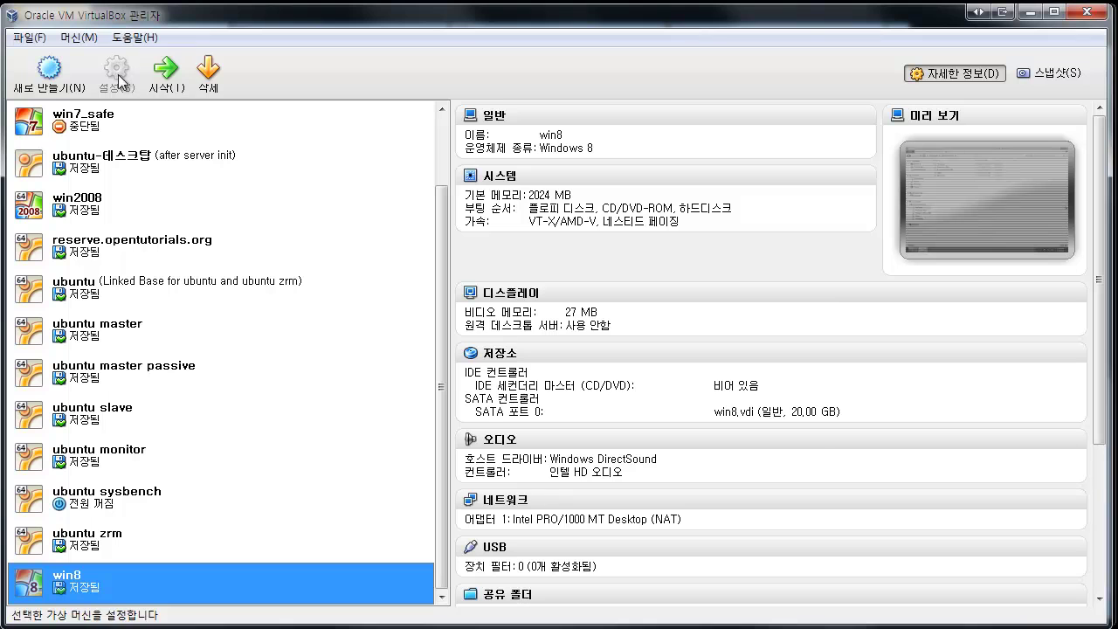
pyautogui.click(50, 74)
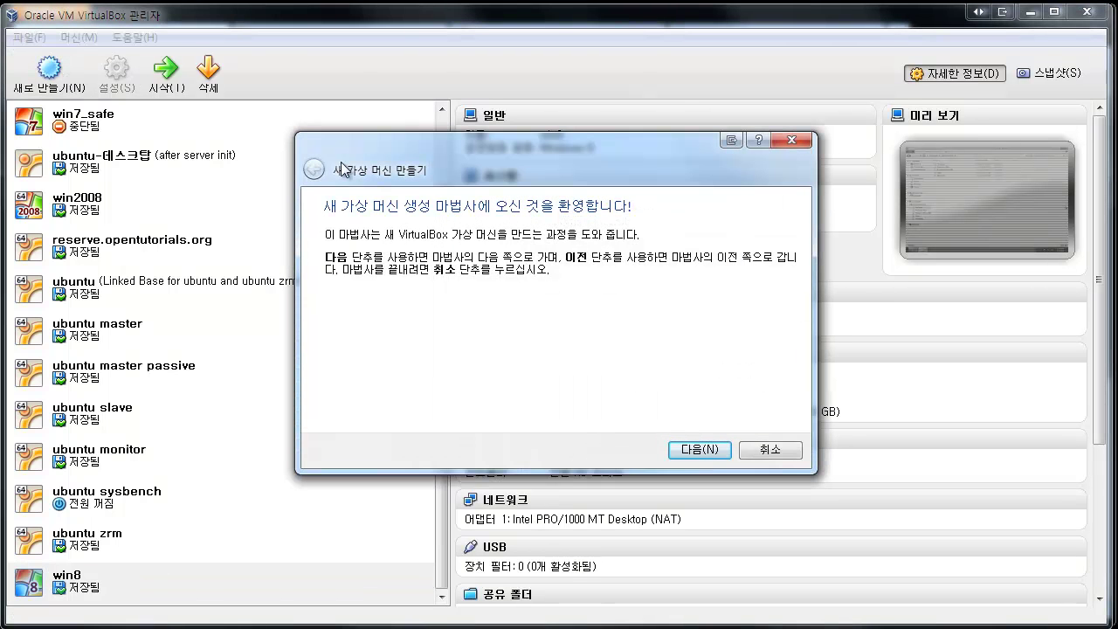
pyautogui.click(699, 449)
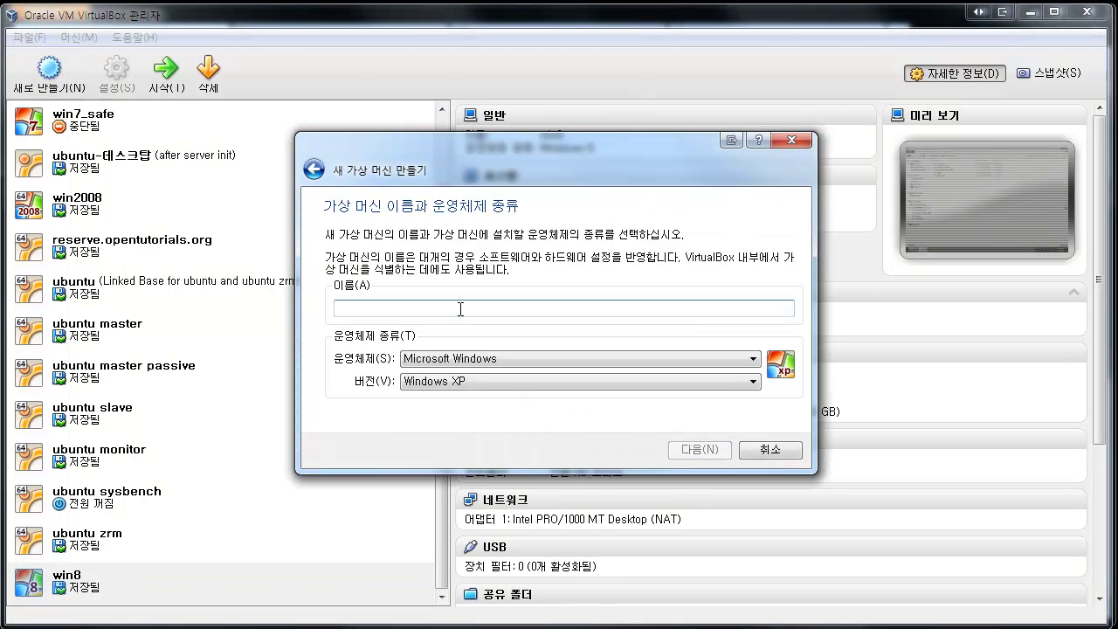
pyautogui.write('win8')
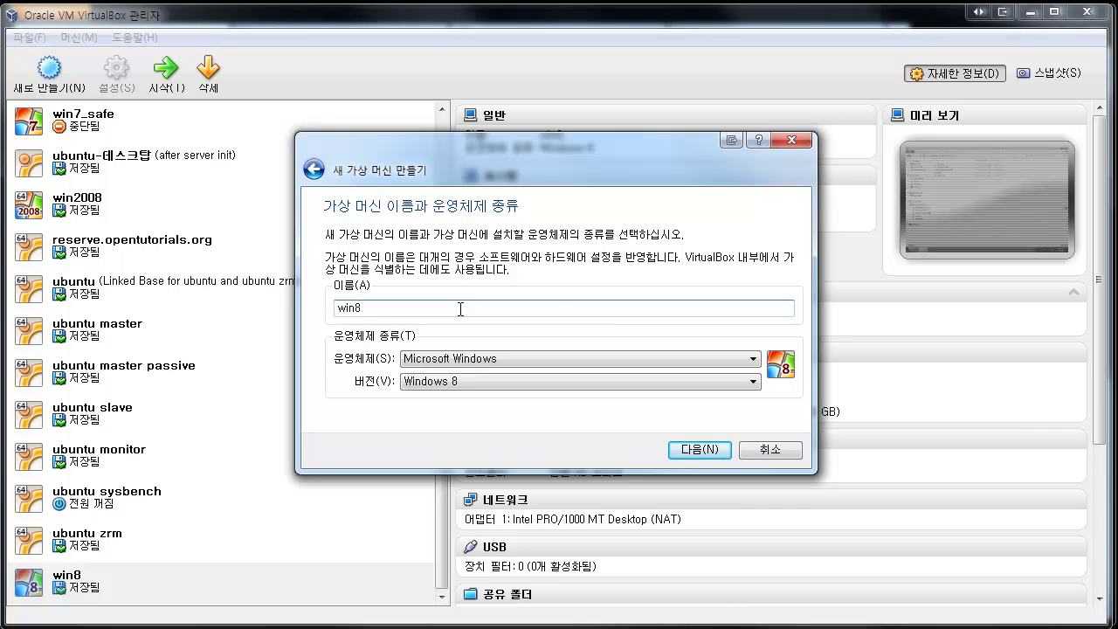
pyautogui.write(' consumer preivew')
# Set the new machine's operating system to Microsoft Windows and its version to Windows 8 (64 bit).
pyautogui.click(499, 360)
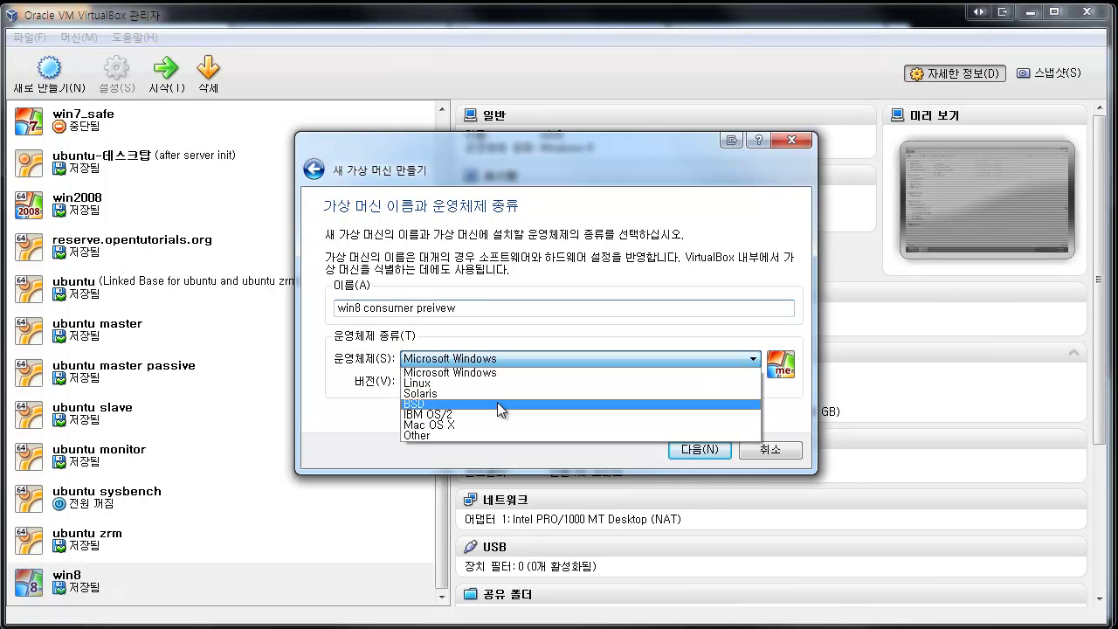
pyautogui.click(505, 373)
pyautogui.click(498, 380)
pyautogui.scroll(-3, 495, 454)
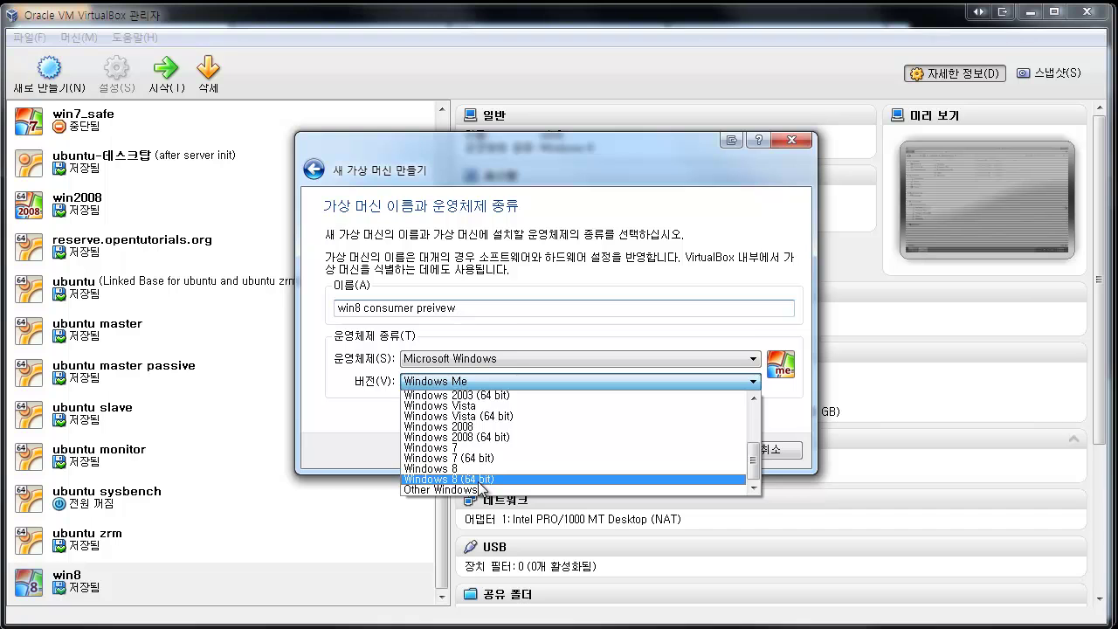
pyautogui.click(479, 481)
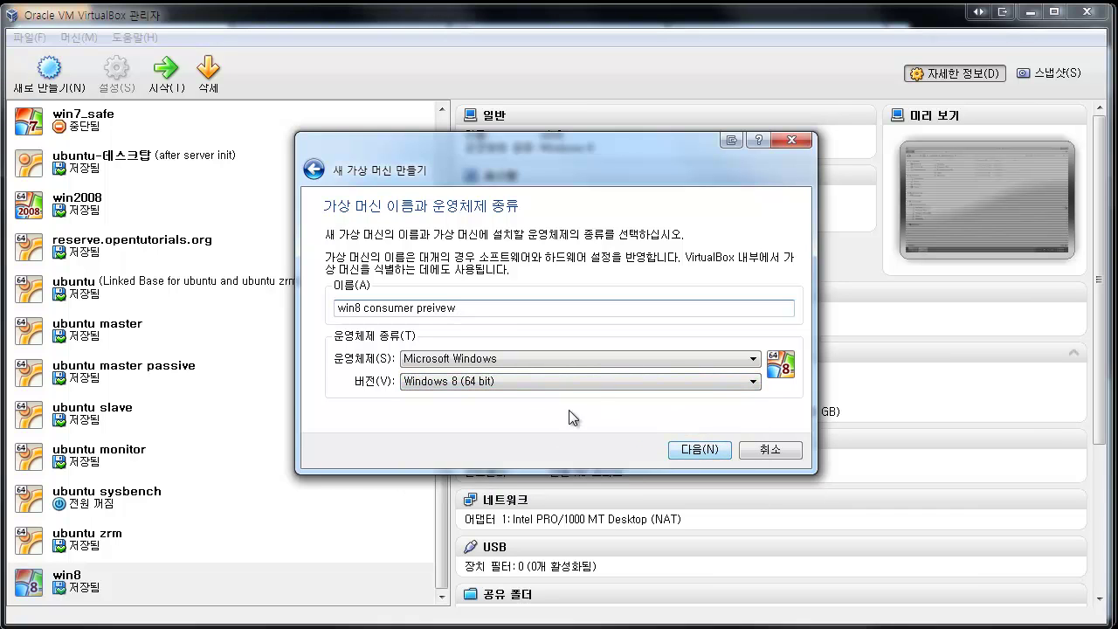
# Switch the version to the 32-bit Windows 8 entry and back to Windows 8 (64 bit).
pyautogui.click(551, 382)
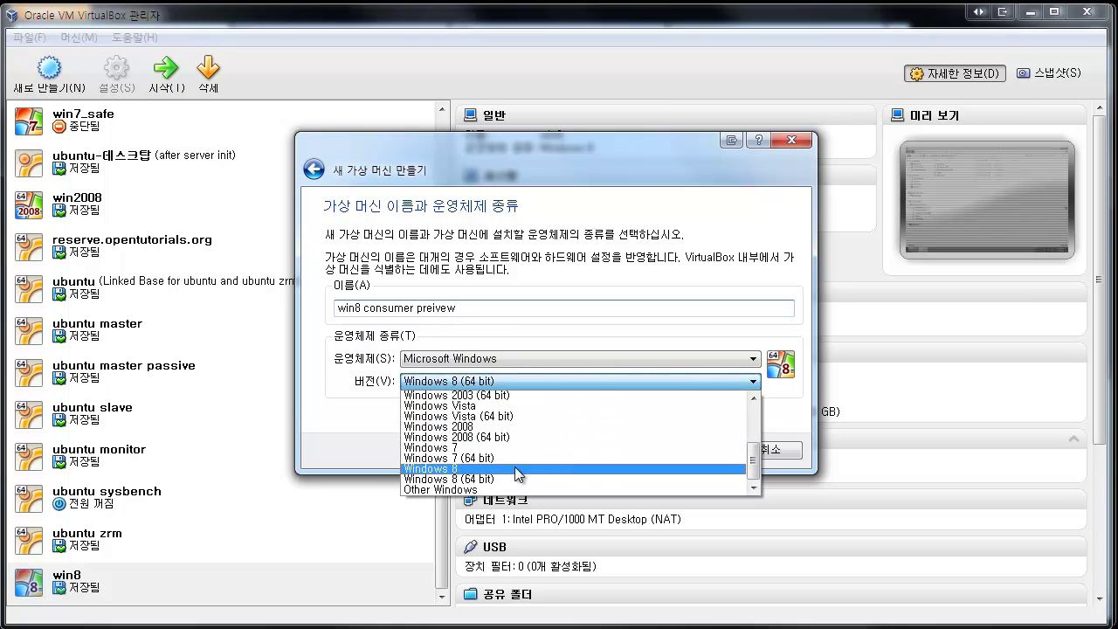
pyautogui.click(514, 466)
pyautogui.click(512, 385)
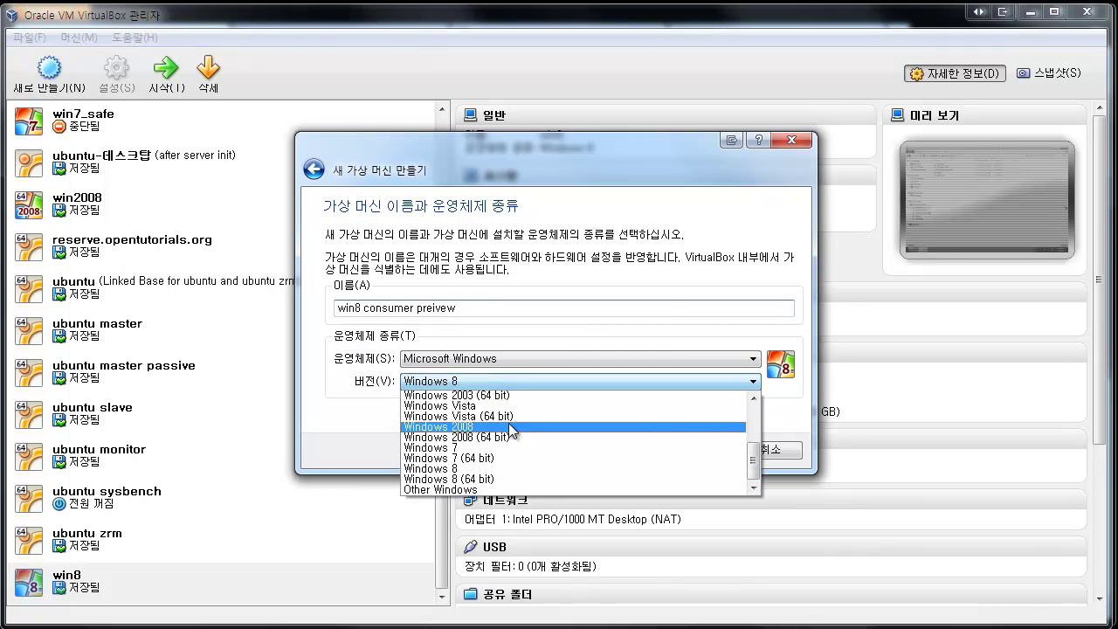
pyautogui.click(511, 479)
# Accept 1536 MB of base memory and choose to create a new virtual boot disk.
pyautogui.click(701, 451)
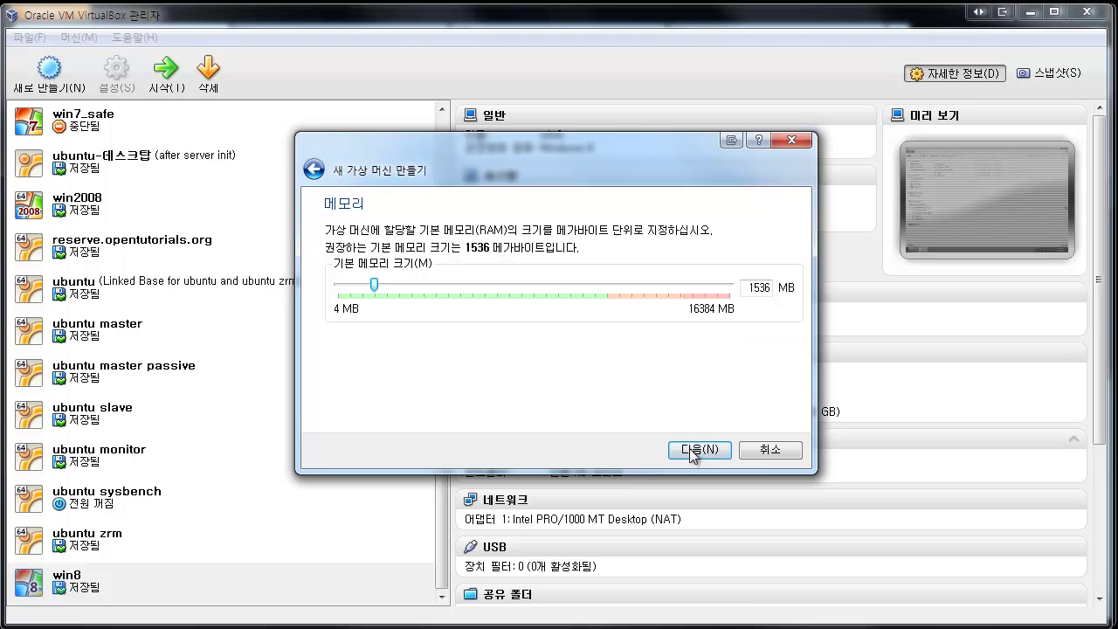
pyautogui.click(706, 455)
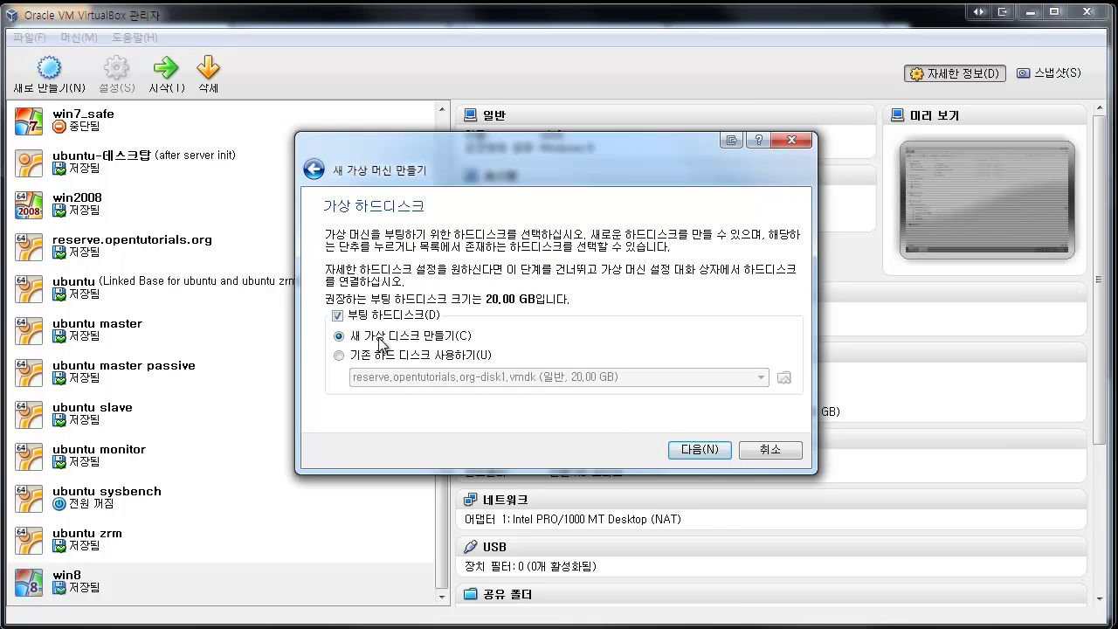
pyautogui.click(689, 449)
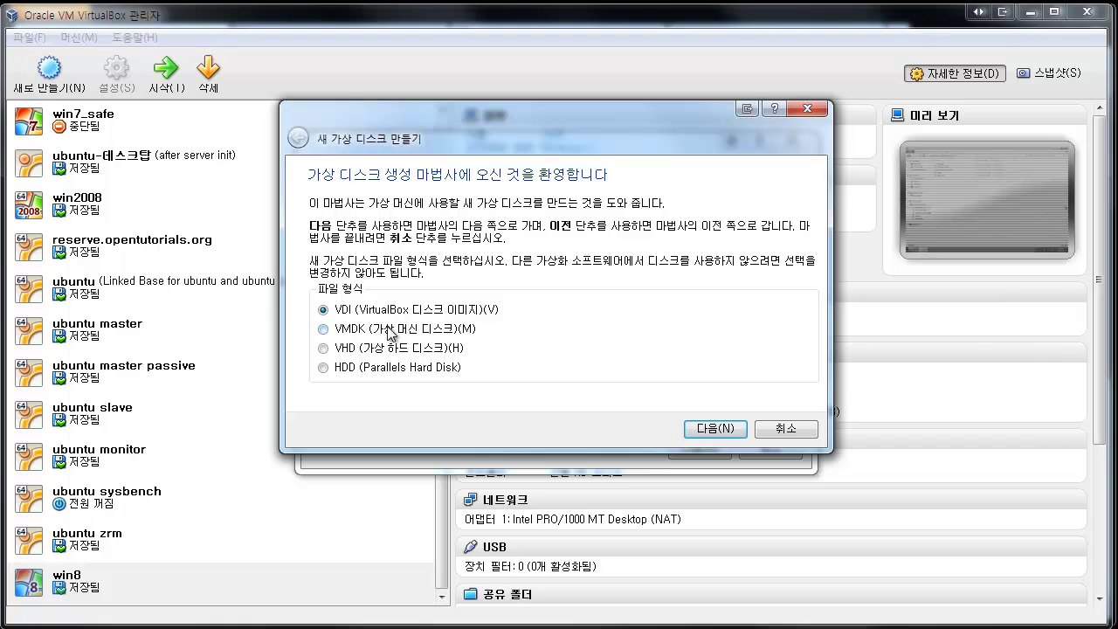
# Create a dynamically allocated 20 GB VDI disk named "win8 consumer preivew" and finish creating the virtual machine.
pyautogui.click(706, 431)
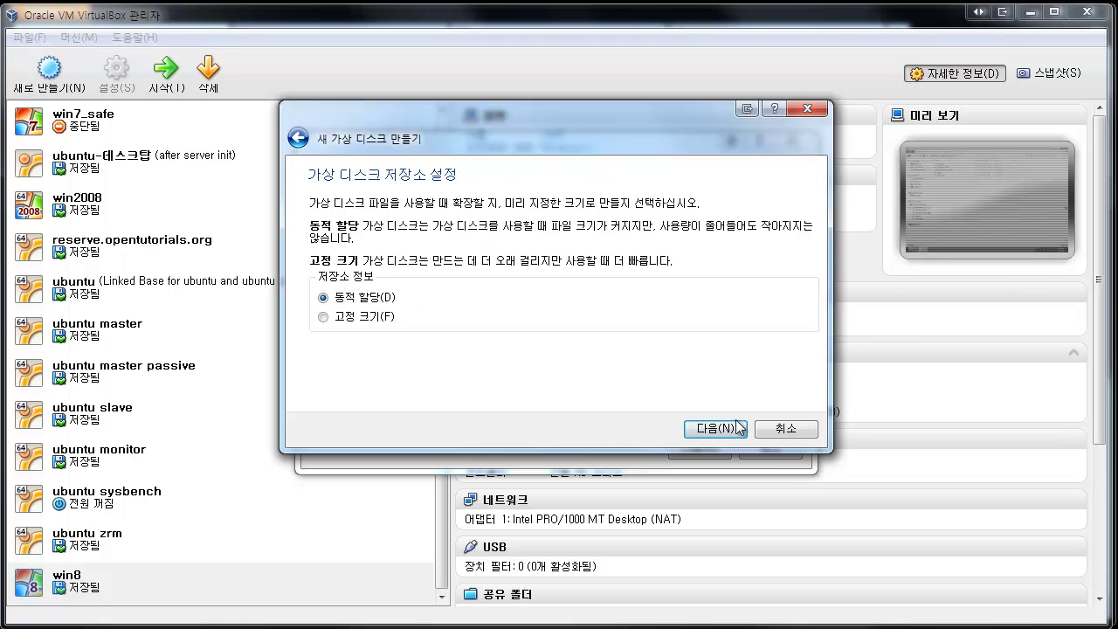
pyautogui.click(736, 430)
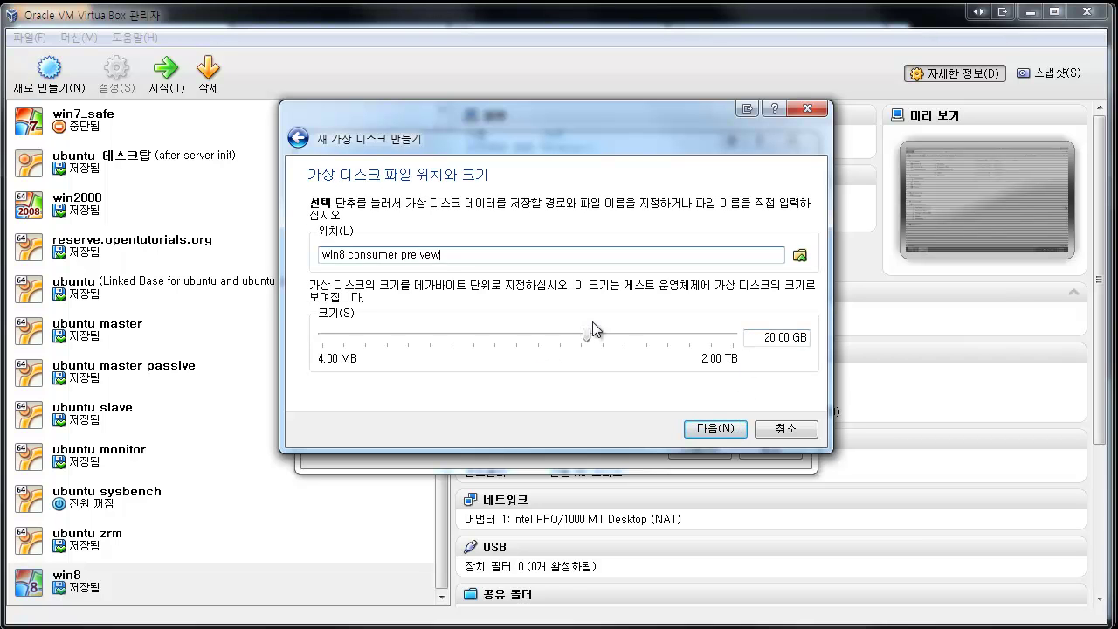
pyautogui.click(734, 432)
pyautogui.click(726, 433)
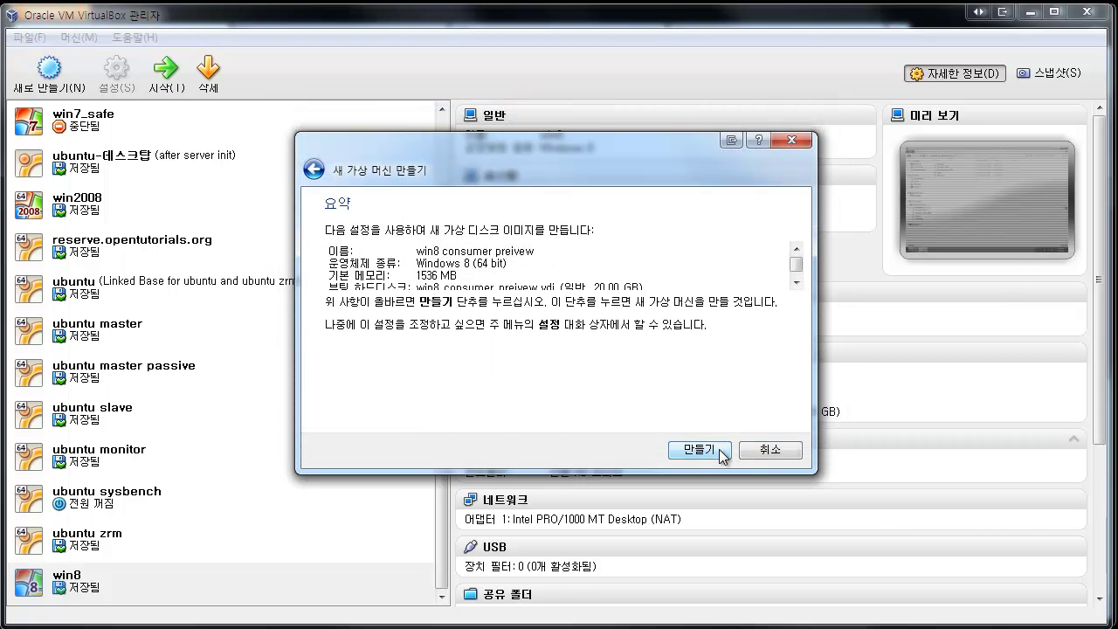
pyautogui.click(721, 453)
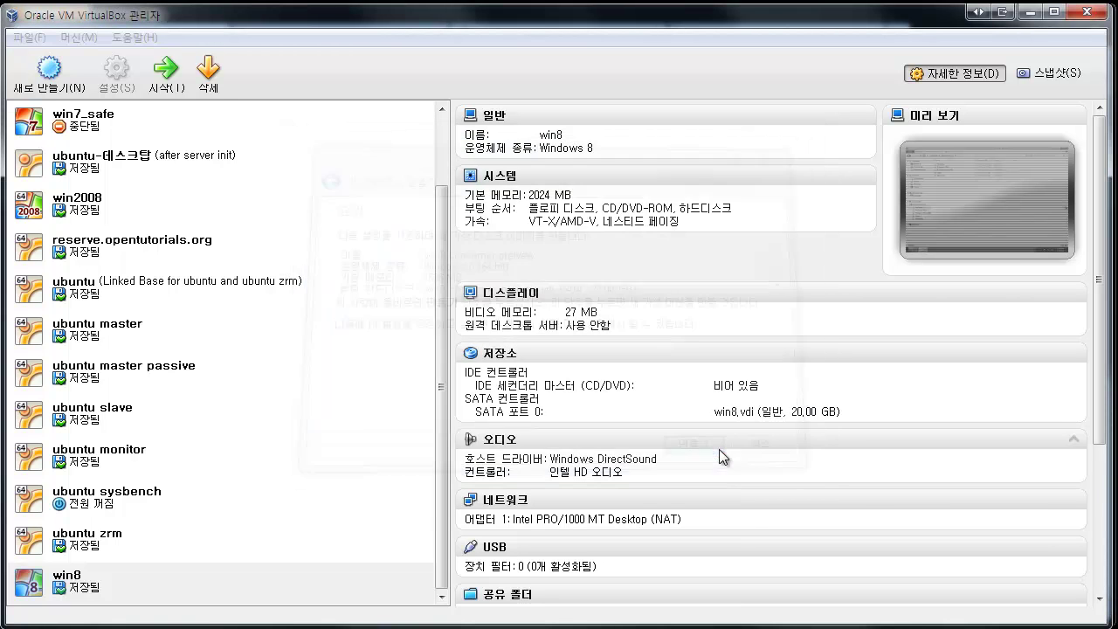
# Start the "win8 consumer preivew" machine and proceed to the installation media selection of the first-run wizard.
pyautogui.click(360, 462)
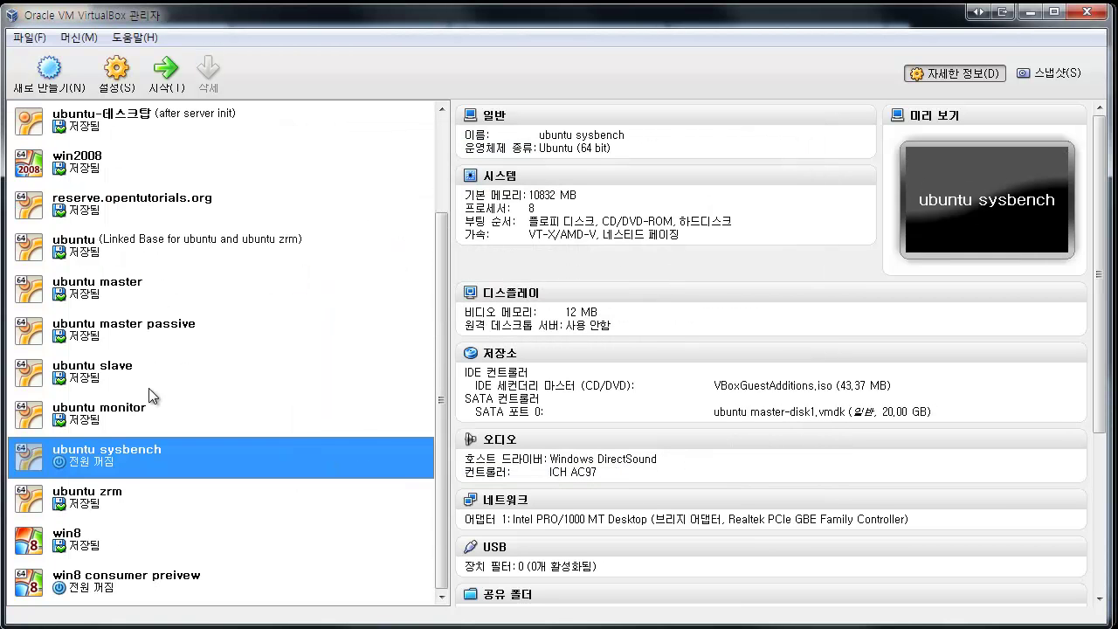
pyautogui.click(112, 597)
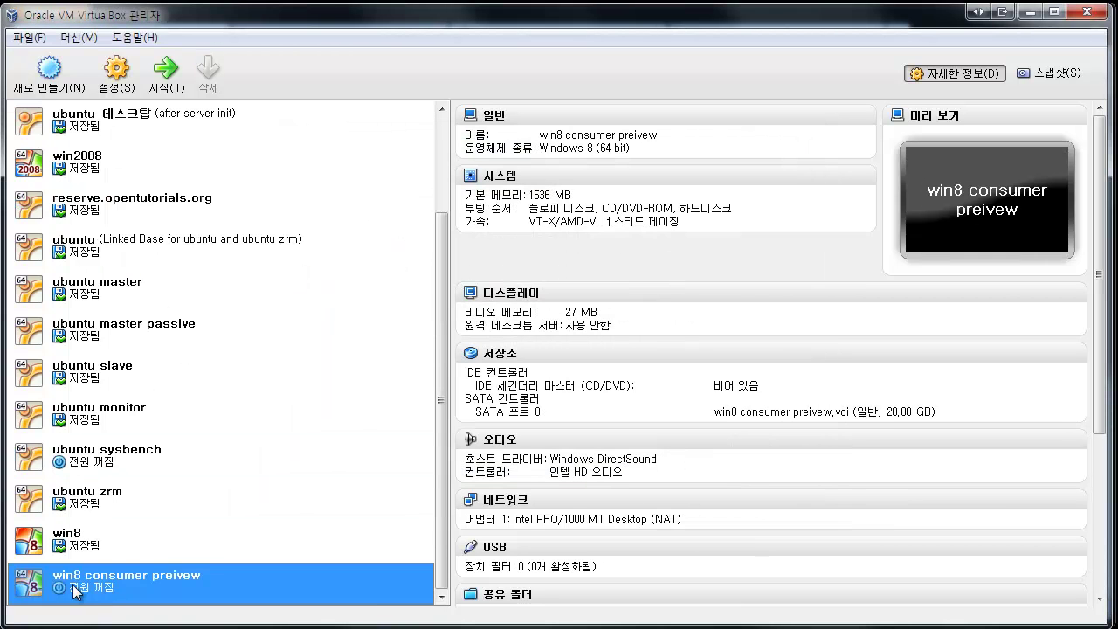
pyautogui.doubleClick(185, 580)
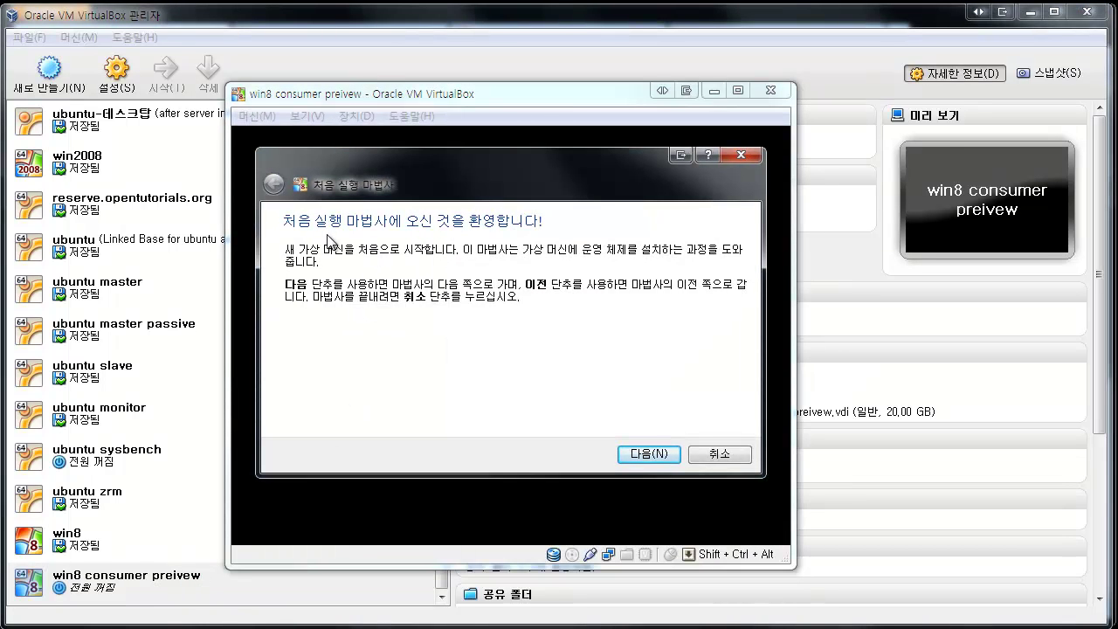
pyautogui.click(662, 459)
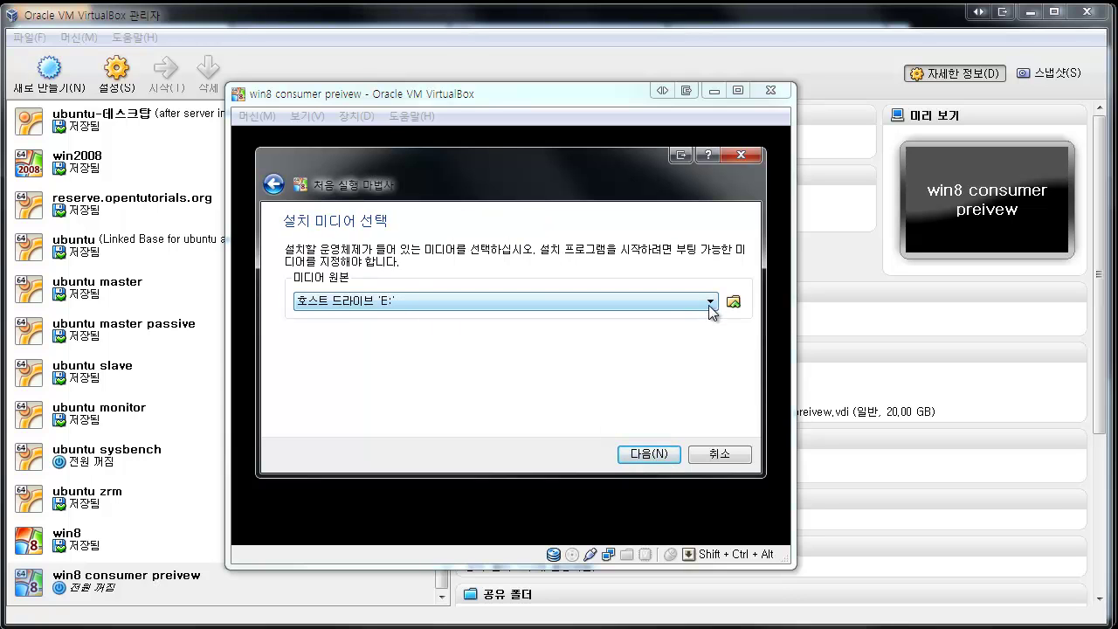
# Choose Windows8-ConsumerPreview-64bit-English.iso from the tmp folder on drive D as installation media and boot from it.
pyautogui.click(736, 304)
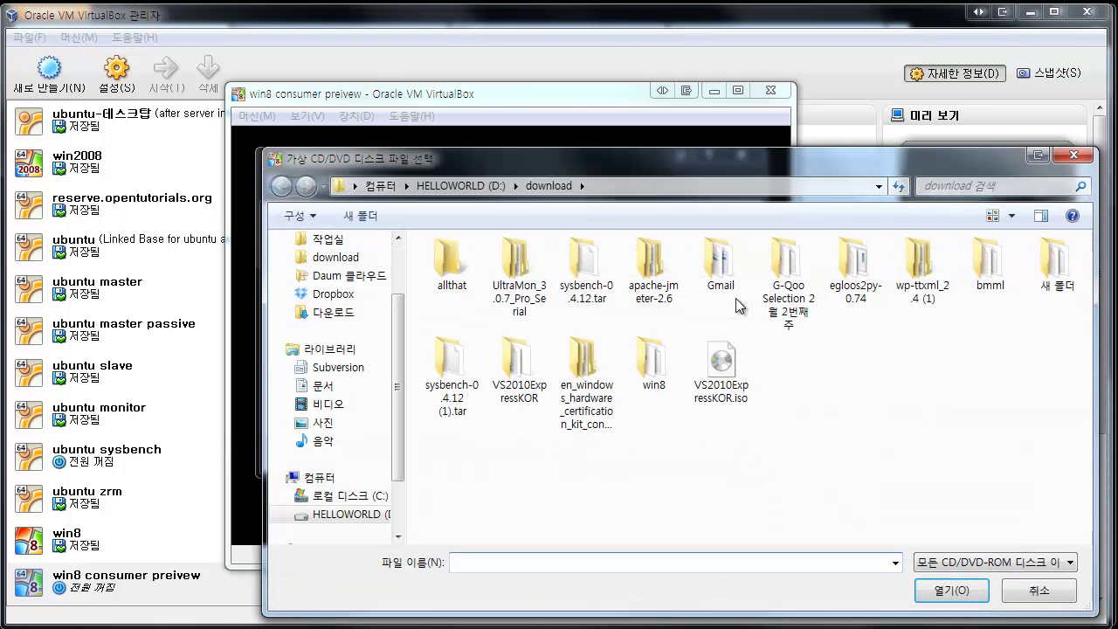
pyautogui.scroll(-1, 396, 403)
pyautogui.click(370, 459)
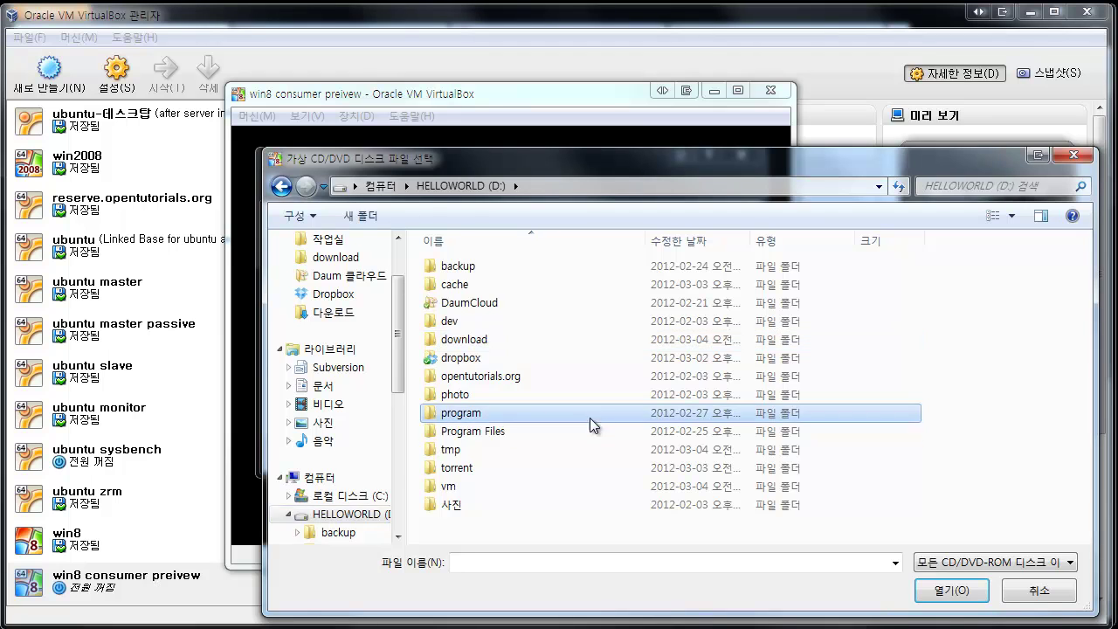
pyautogui.doubleClick(535, 449)
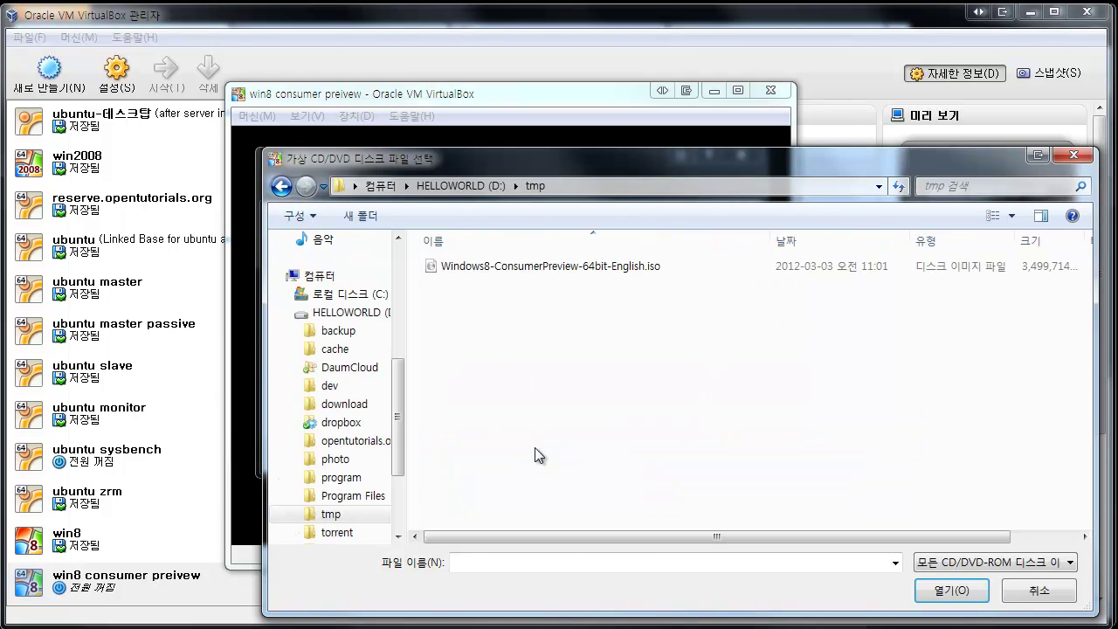
pyautogui.doubleClick(524, 268)
pyautogui.click(648, 454)
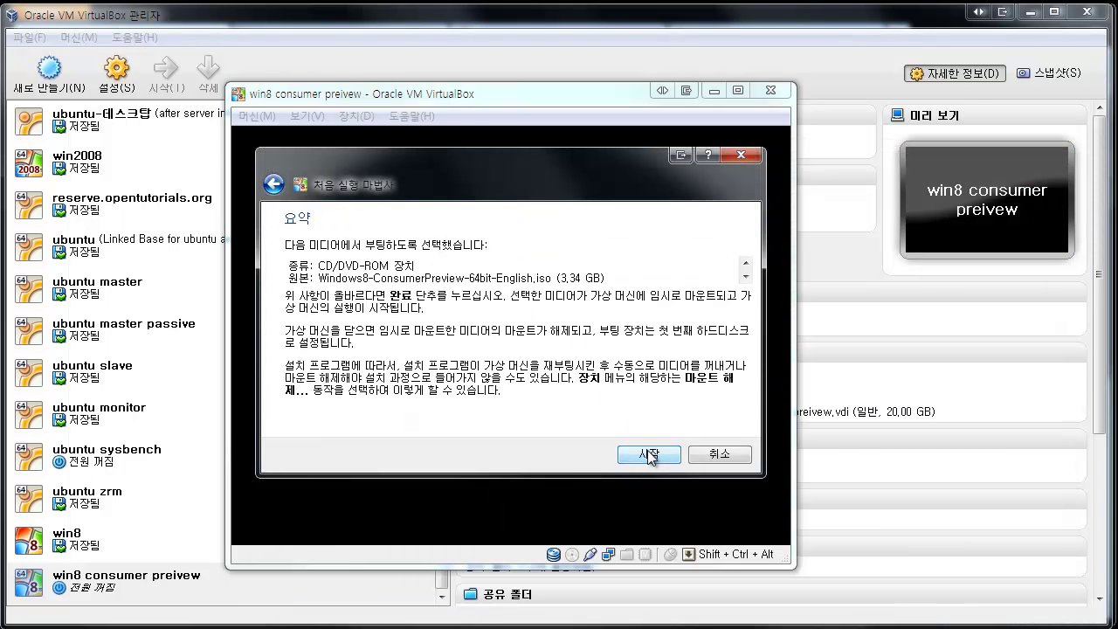
pyautogui.click(648, 455)
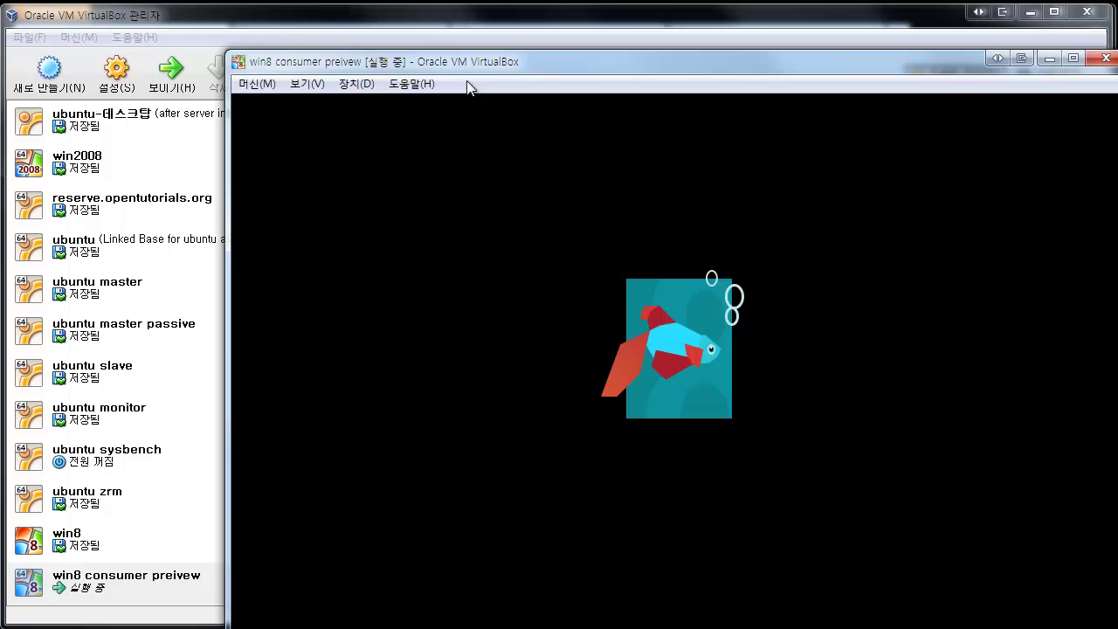
# Enlarge the virtual machine window and keep English (United States) as install language and time and currency format.
pyautogui.moveTo(447, 63); pyautogui.dragTo(282, 28)
pyautogui.moveTo(906, 620); pyautogui.dragTo(1098, 626)
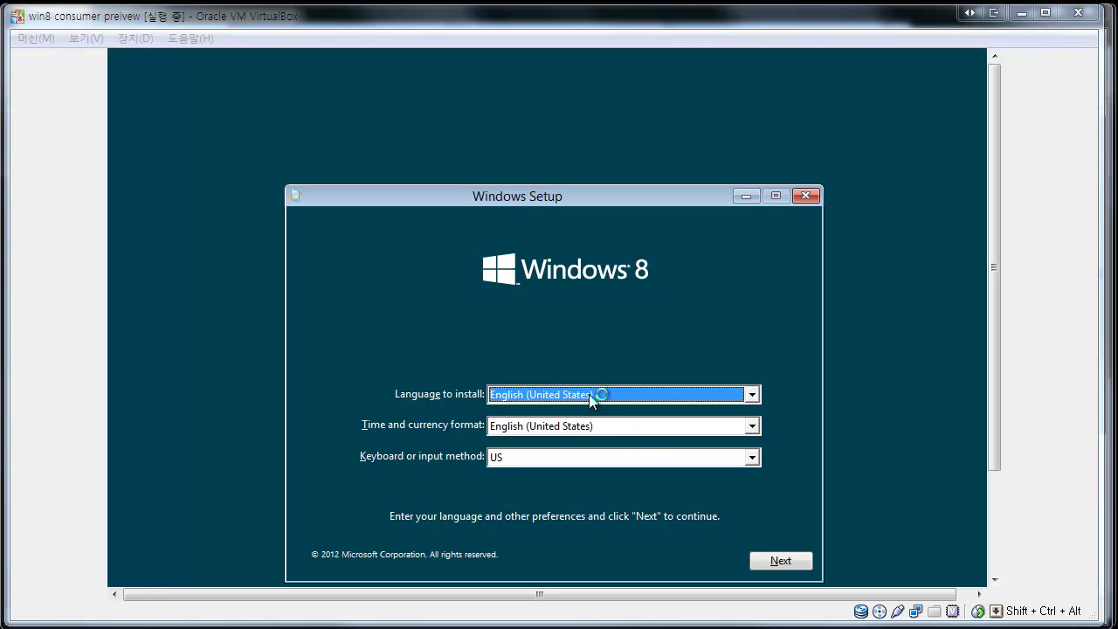
pyautogui.click(588, 394)
pyautogui.click(588, 394)
pyautogui.click(587, 426)
pyautogui.click(585, 437)
# Try to pick a Korean keyboard or input method in Windows Setup.
pyautogui.click(578, 456)
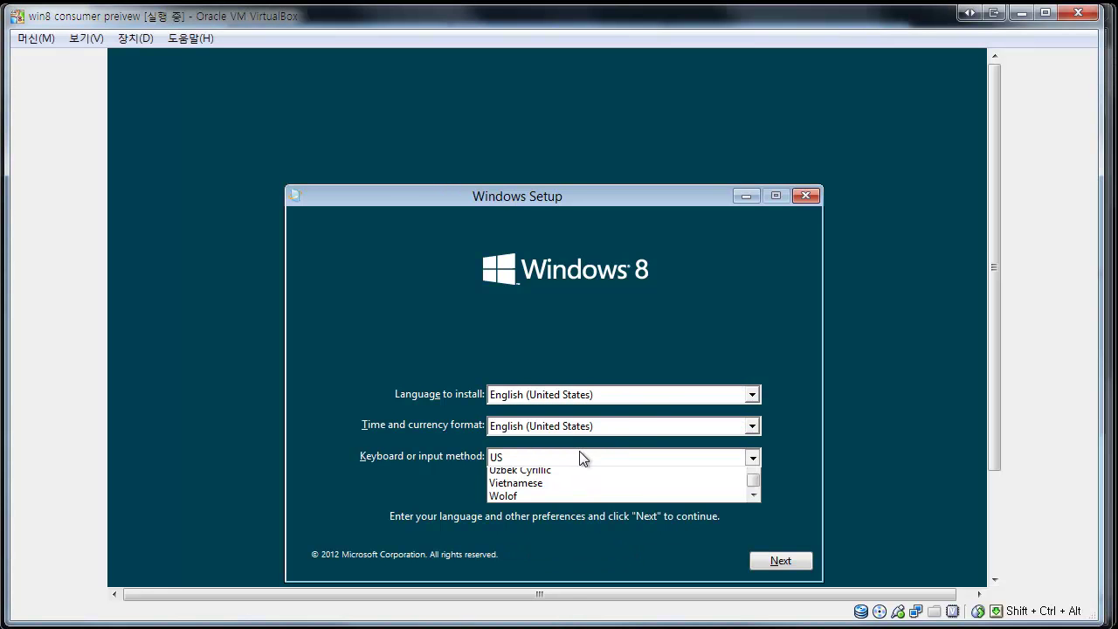
pyautogui.moveTo(754, 545); pyautogui.dragTo(683, 484)
pyautogui.click(675, 458)
pyautogui.press('k')
pyautogui.press('k')
pyautogui.press('k')
pyautogui.press('k')
pyautogui.press('k')
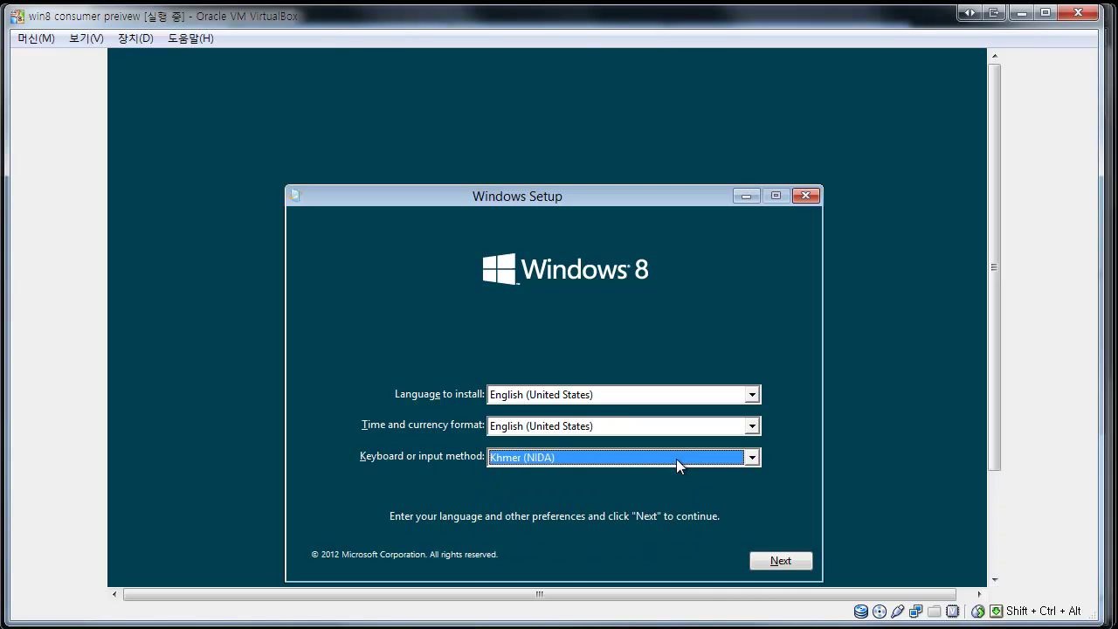
pyautogui.press('Up')
# Set the time and currency format to Korean (Korea).
pyautogui.click(718, 428)
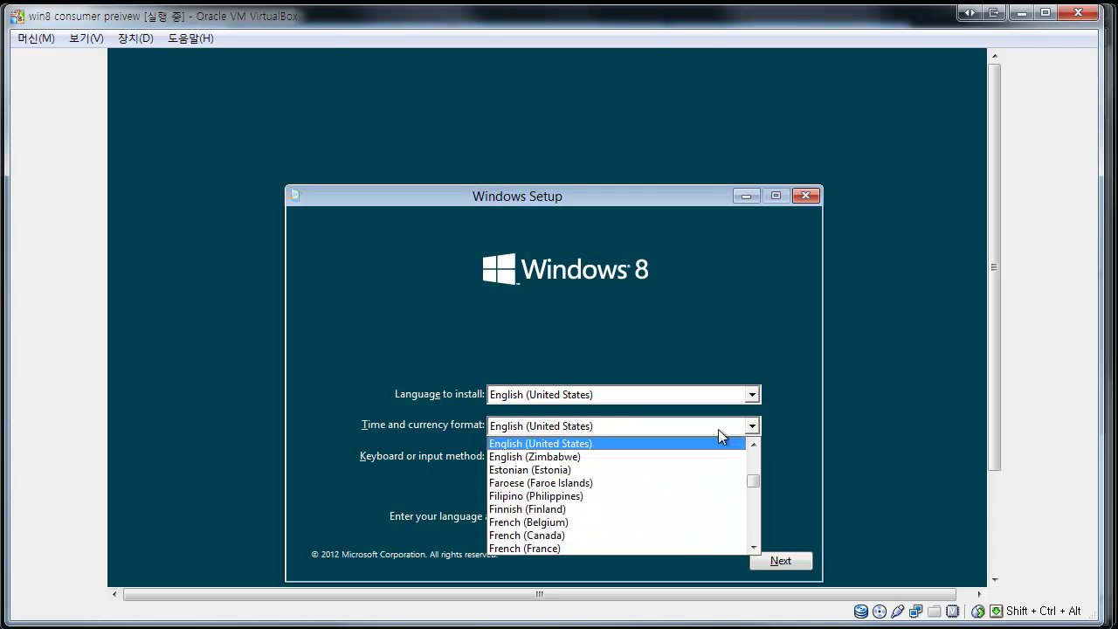
pyautogui.click(716, 431)
pyautogui.press('k')
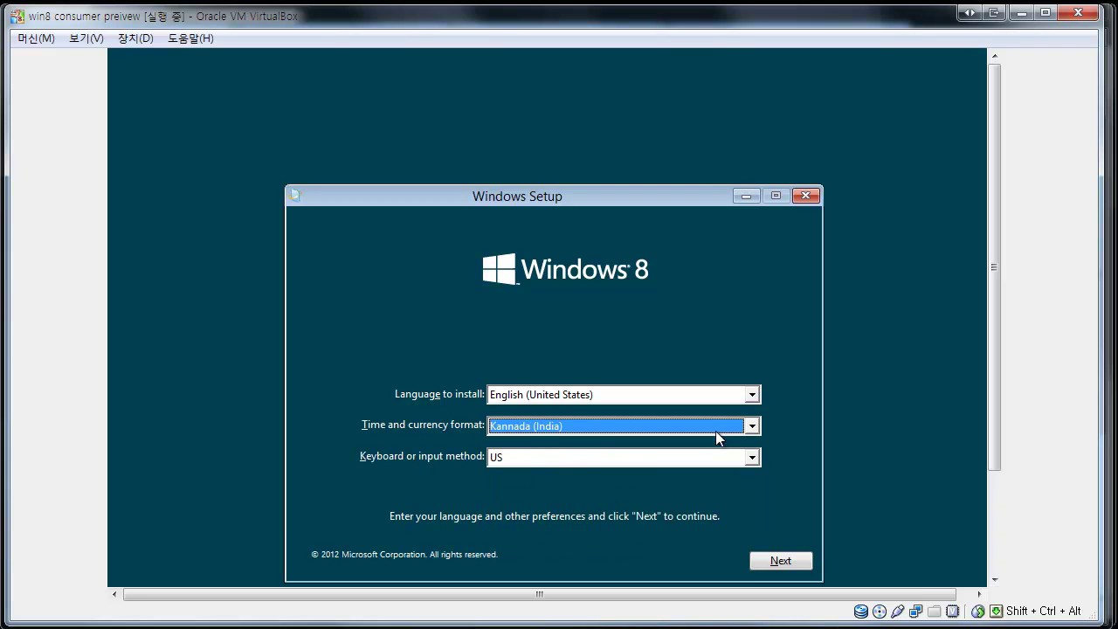
pyautogui.press('k')
pyautogui.press('k')
pyautogui.press('k')
pyautogui.press('k')
pyautogui.press('k')
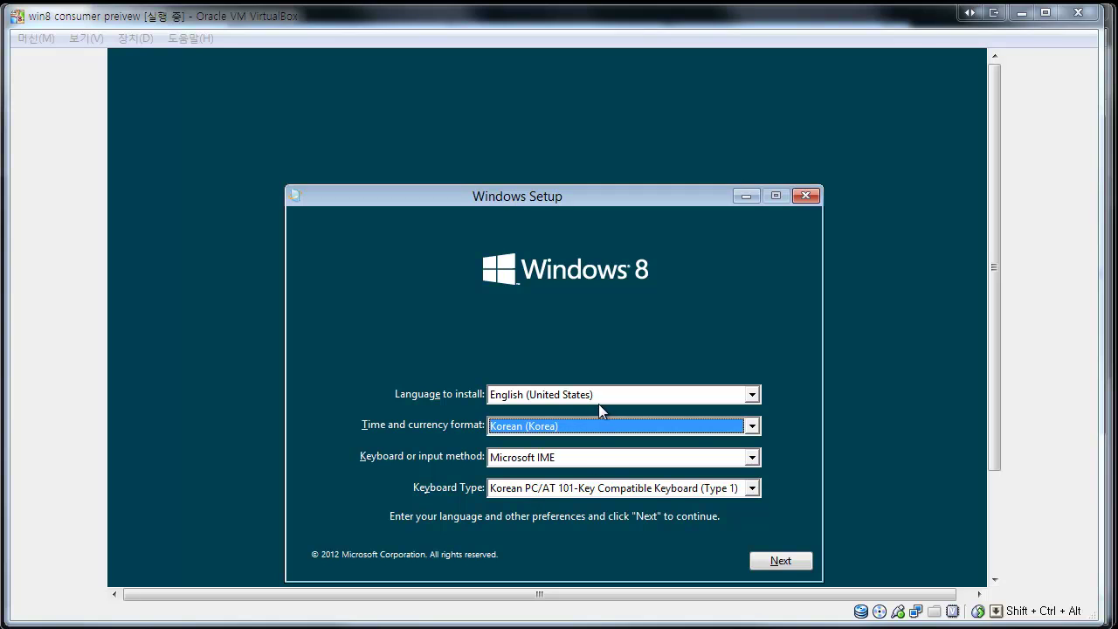
# Keep English (United States) as the install language and start the Windows installation.
pyautogui.click(607, 397)
pyautogui.click(606, 397)
pyautogui.click(787, 565)
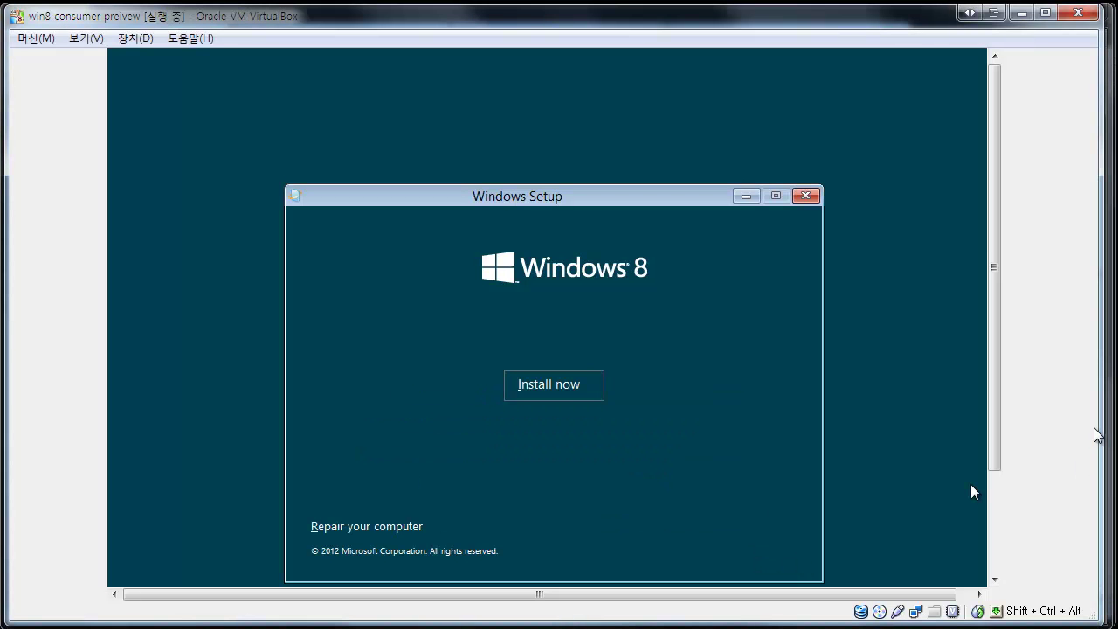
pyautogui.click(579, 385)
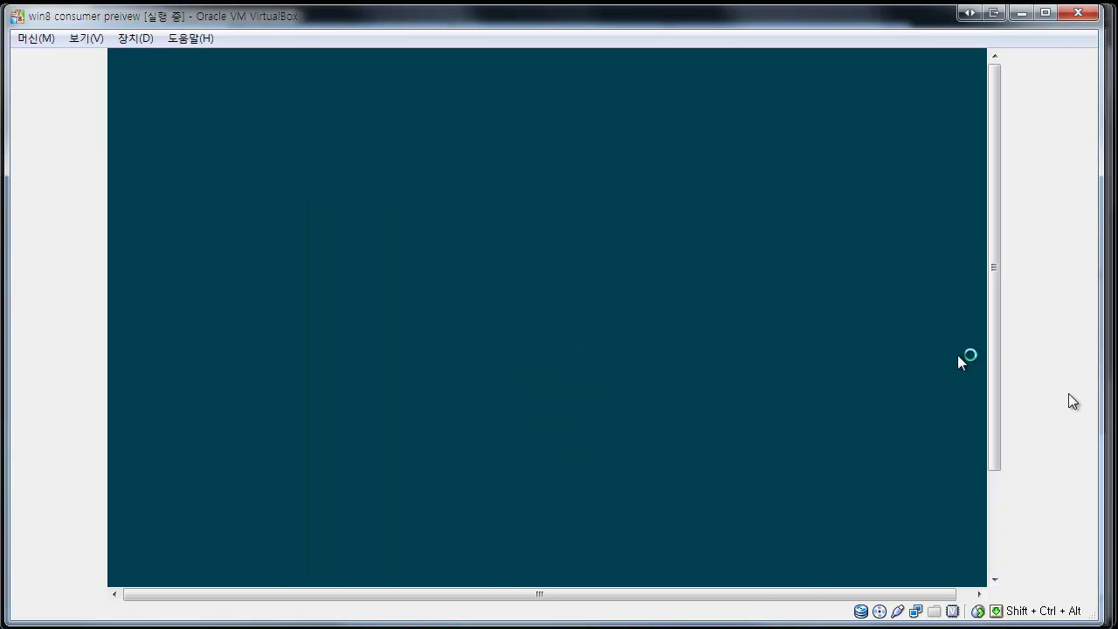
pyautogui.moveTo(1001, 382); pyautogui.dragTo(1073, 417)
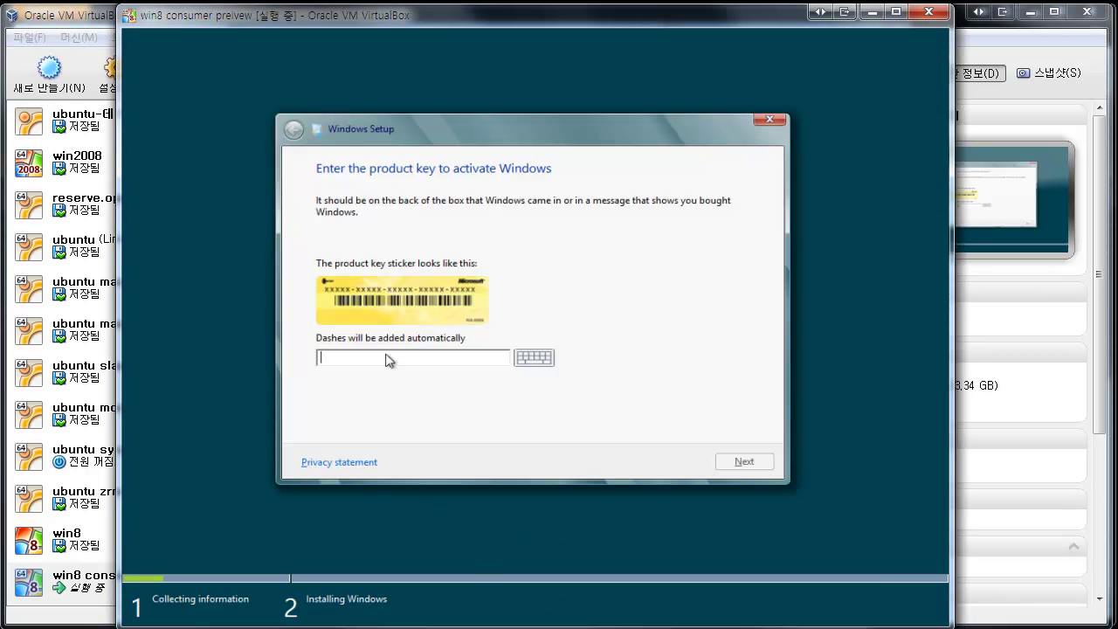
# Switch to Firefox and copy the product key from the 윈도우 8 (consumer preview) page.
pyautogui.hotkey('alt', 'Tab')
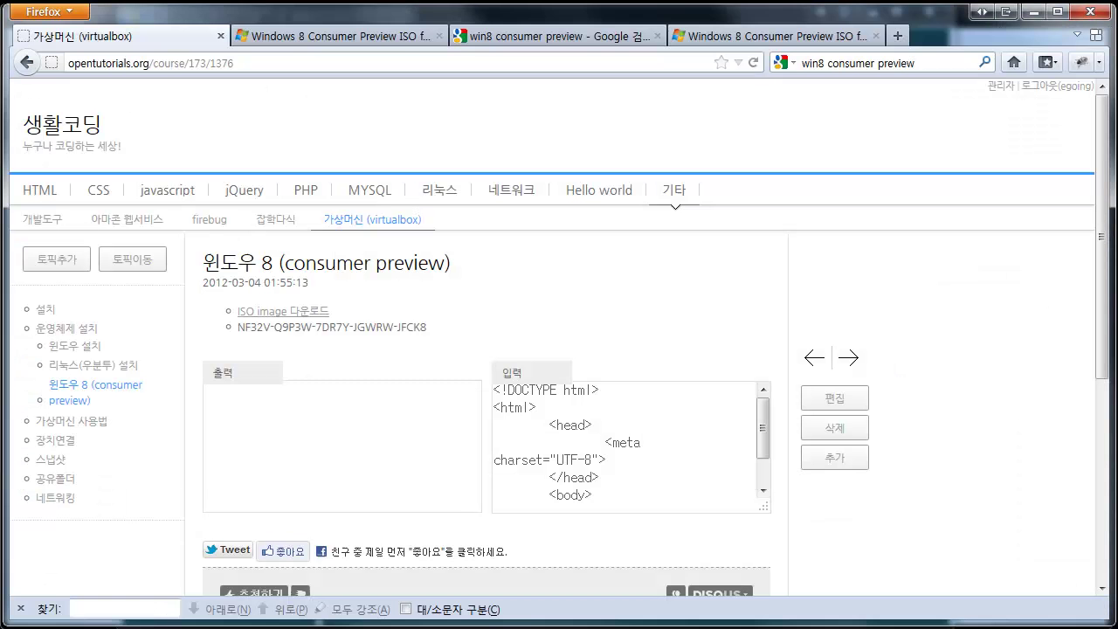
pyautogui.moveTo(236, 327); pyautogui.dragTo(424, 328)
pyautogui.rightClick(419, 329)
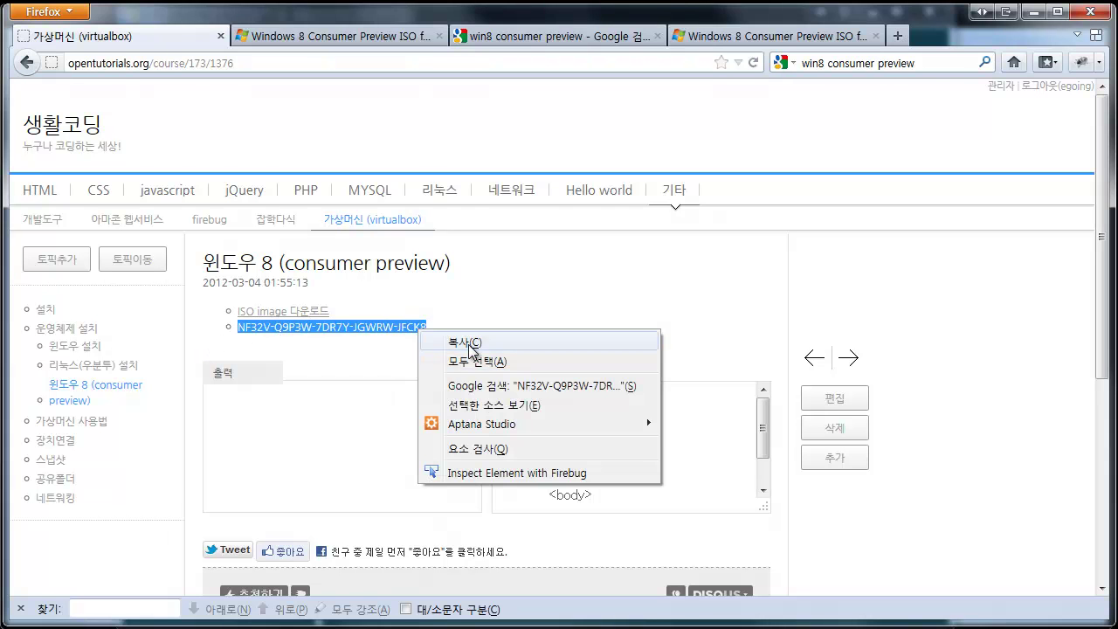
pyautogui.click(467, 340)
# Return to the virtual machine, enter the product key in Windows Setup and continue to the license terms.
pyautogui.click(1029, 12)
pyautogui.rightClick(444, 362)
pyautogui.press('Escape')
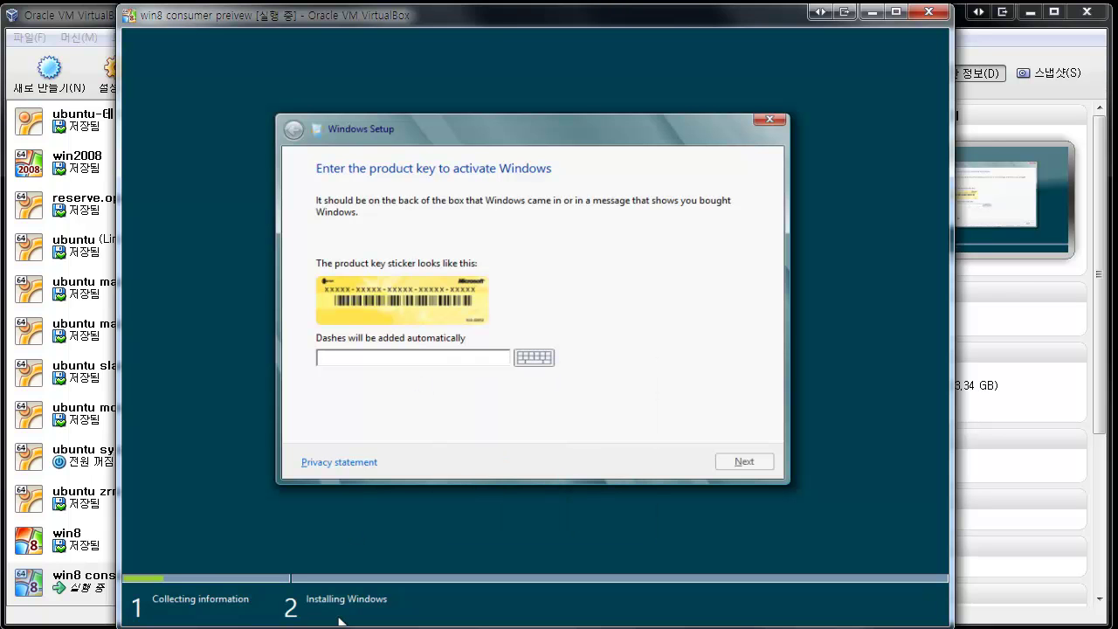
pyautogui.click(337, 625)
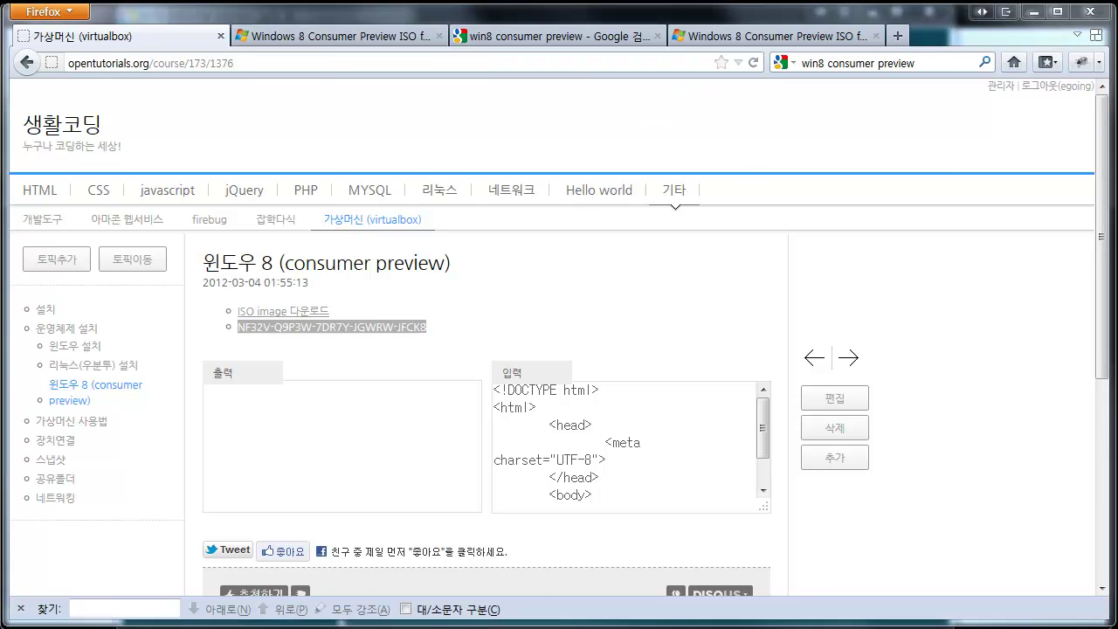
pyautogui.hotkey('alt', 'Tab')
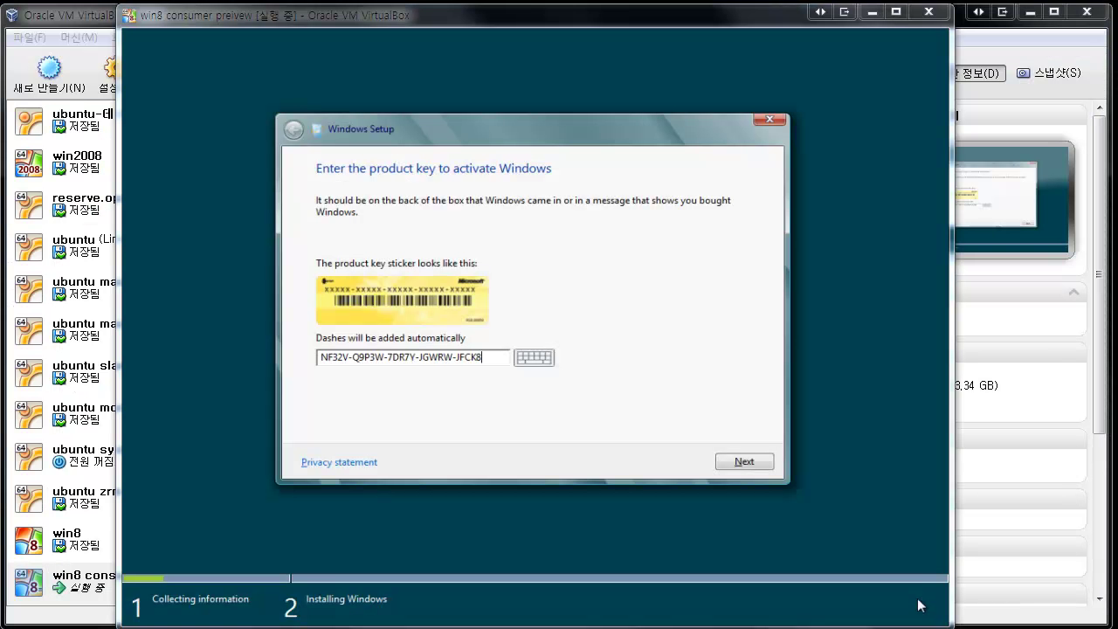
pyautogui.click(754, 458)
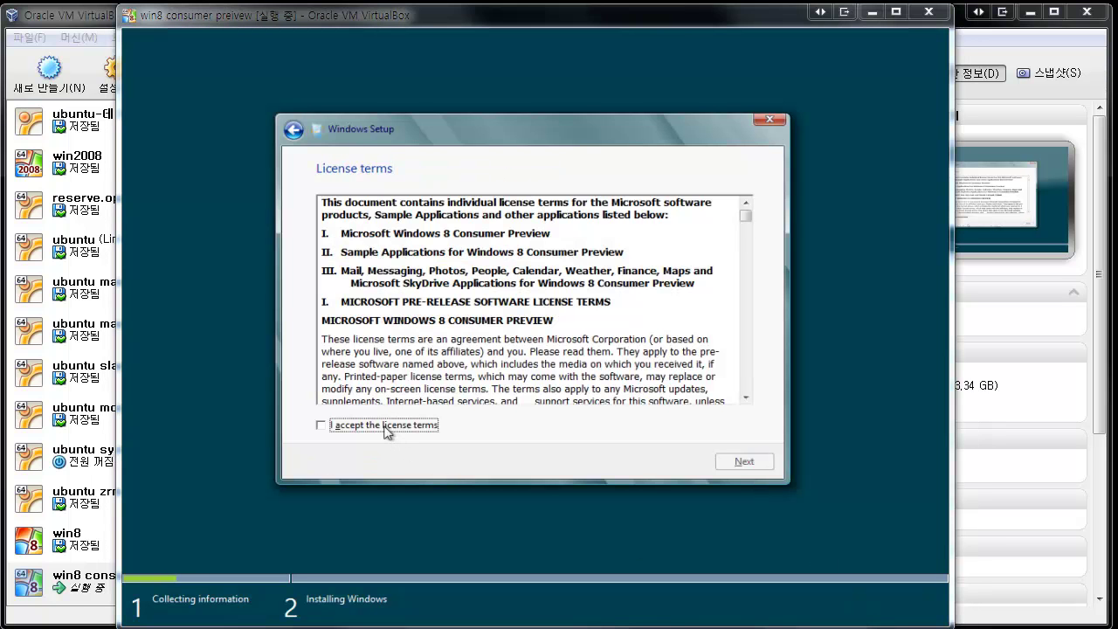
# Accept the license terms and start a custom installation of Windows only on Drive 0 Unallocated Space.
pyautogui.click(385, 427)
pyautogui.click(766, 463)
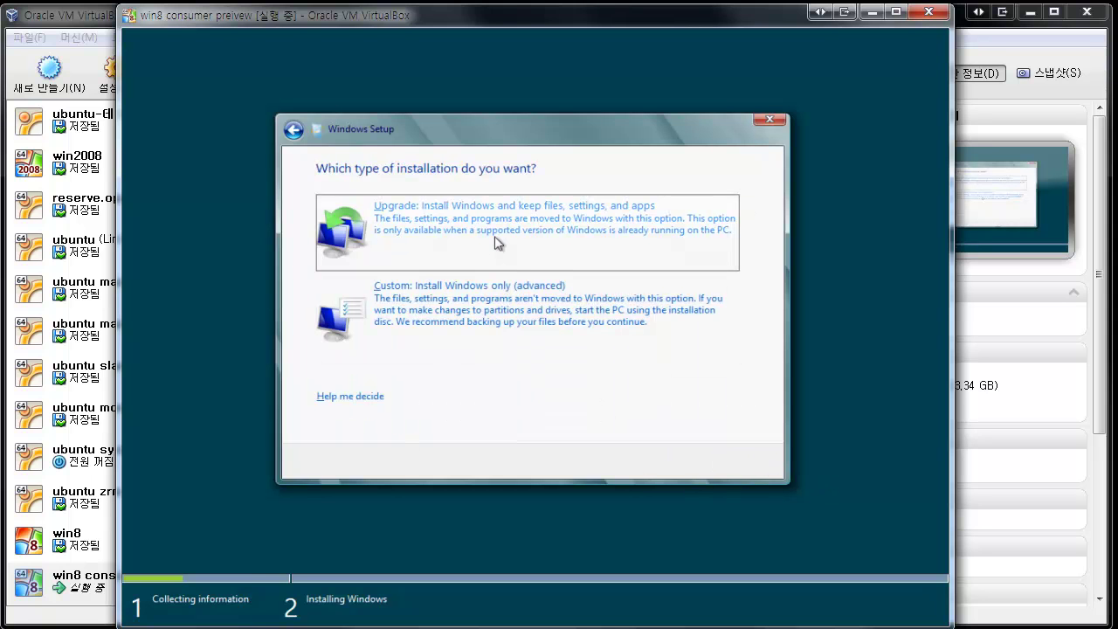
pyautogui.click(492, 316)
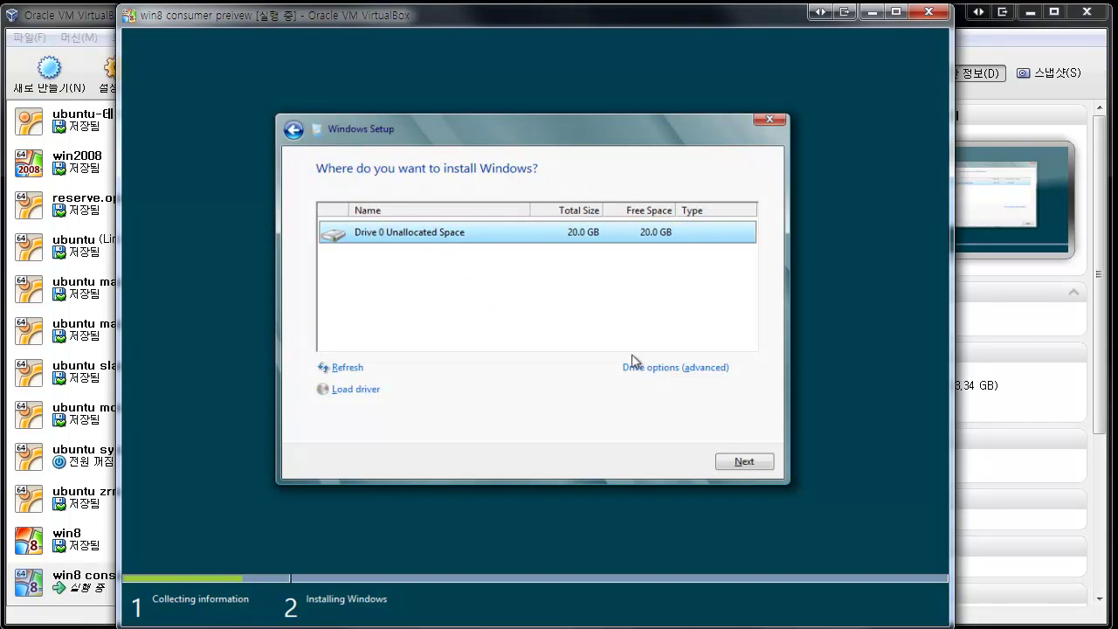
pyautogui.click(742, 462)
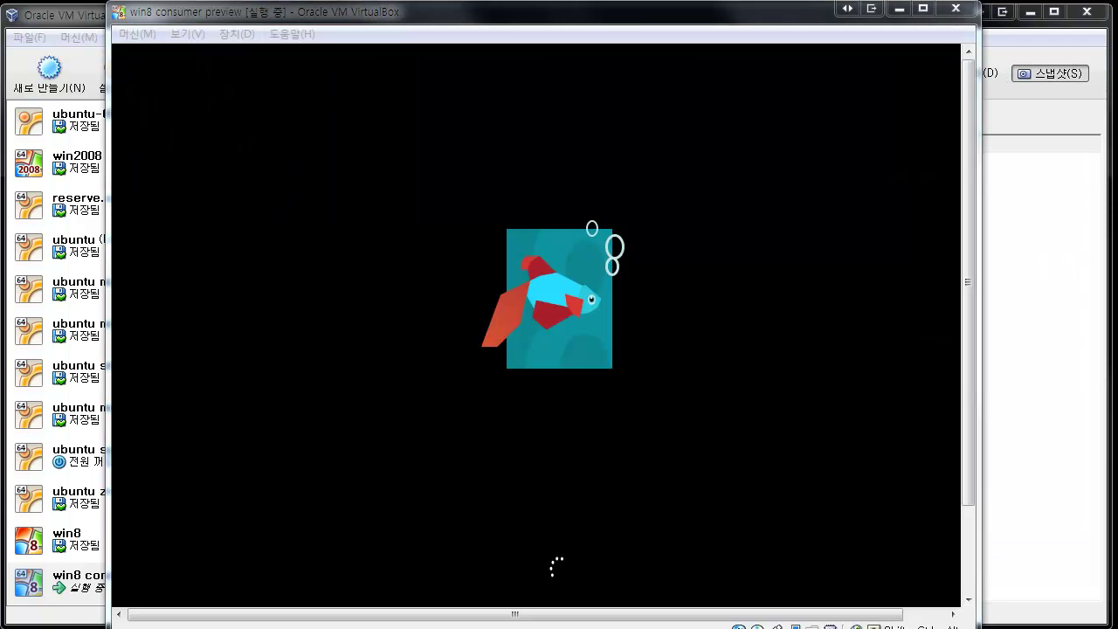
# Enlarge and reposition the virtual machine window so that the guest screen fits in it.
pyautogui.moveTo(437, 15); pyautogui.dragTo(429, 10)
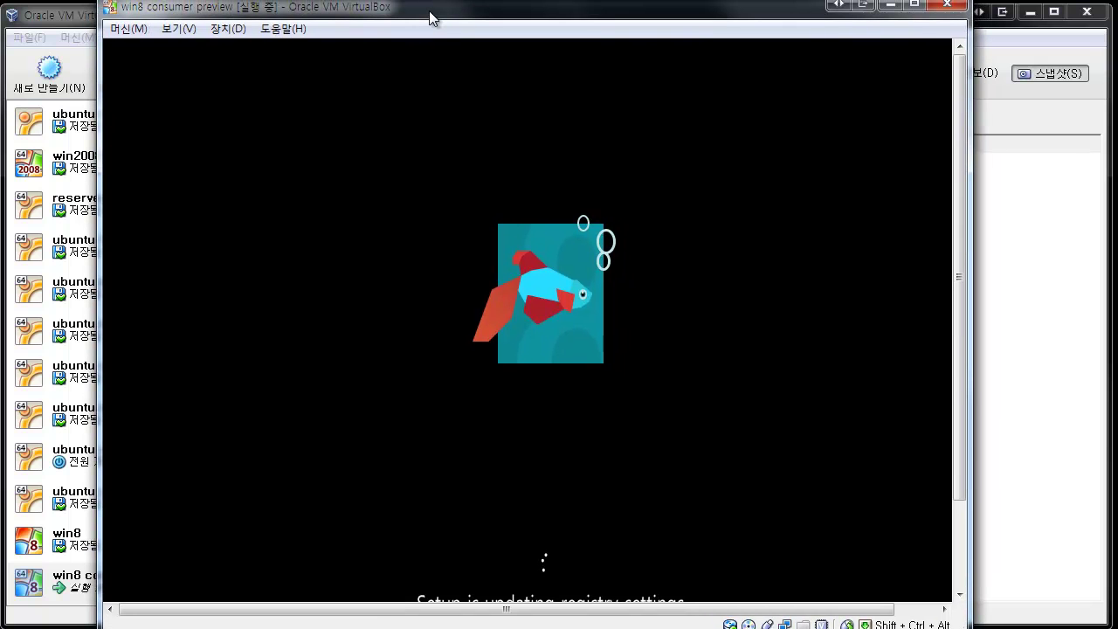
pyautogui.moveTo(963, 485); pyautogui.dragTo(1036, 515)
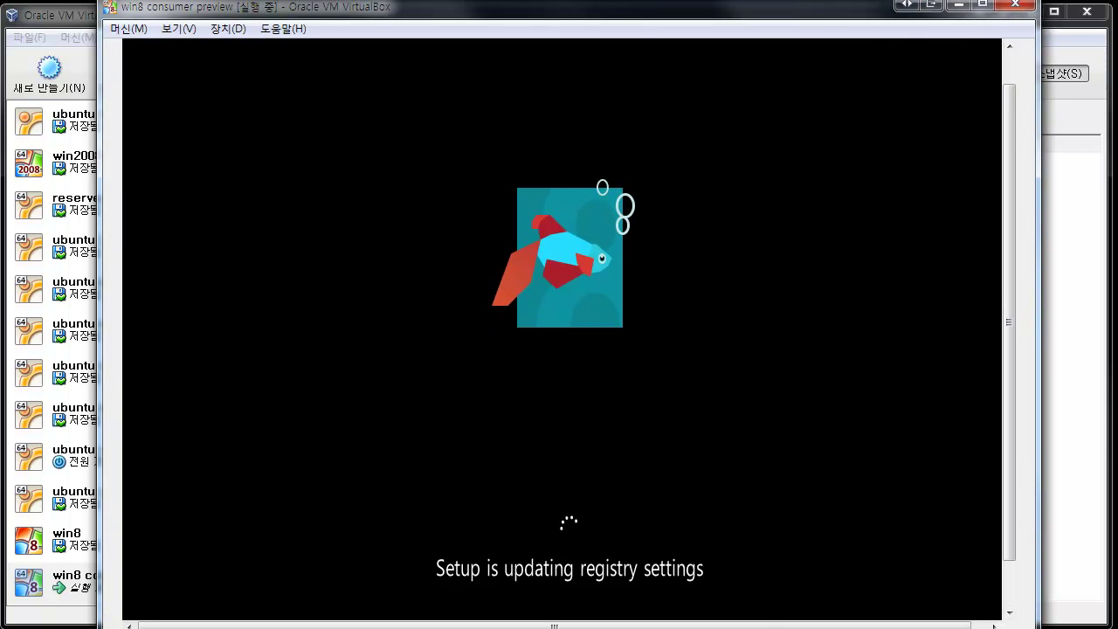
pyautogui.moveTo(613, 19); pyautogui.dragTo(605, 7)
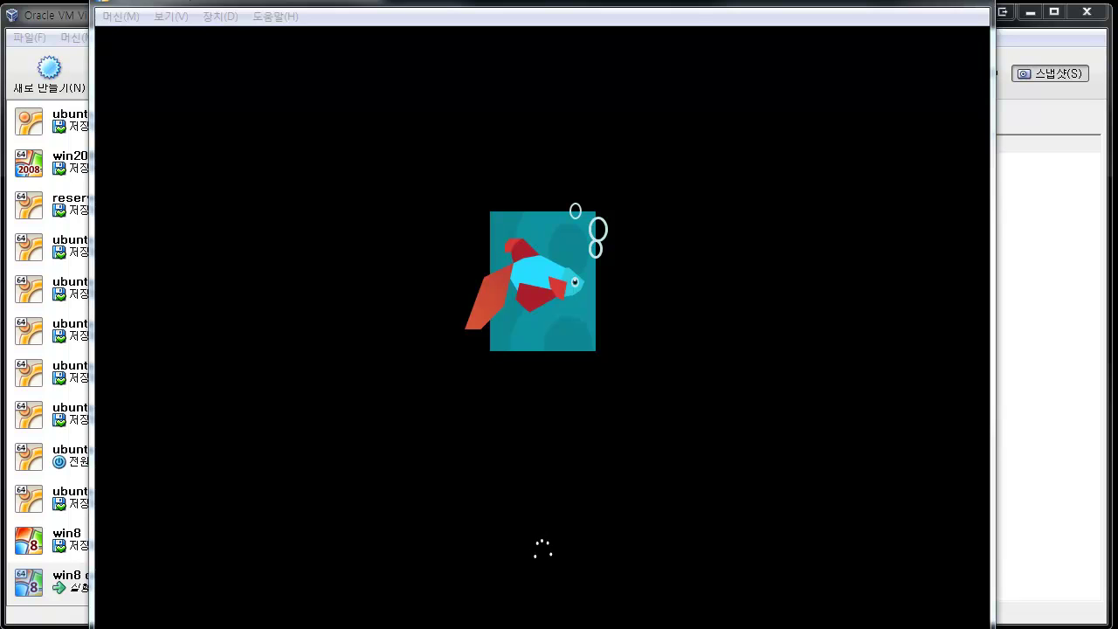
pyautogui.click(699, 9)
pyautogui.moveTo(699, 9)
pyautogui.mouseDown()
pyautogui.moveTo(663, 5)
pyautogui.moveTo(679, 5)
pyautogui.mouseUp()
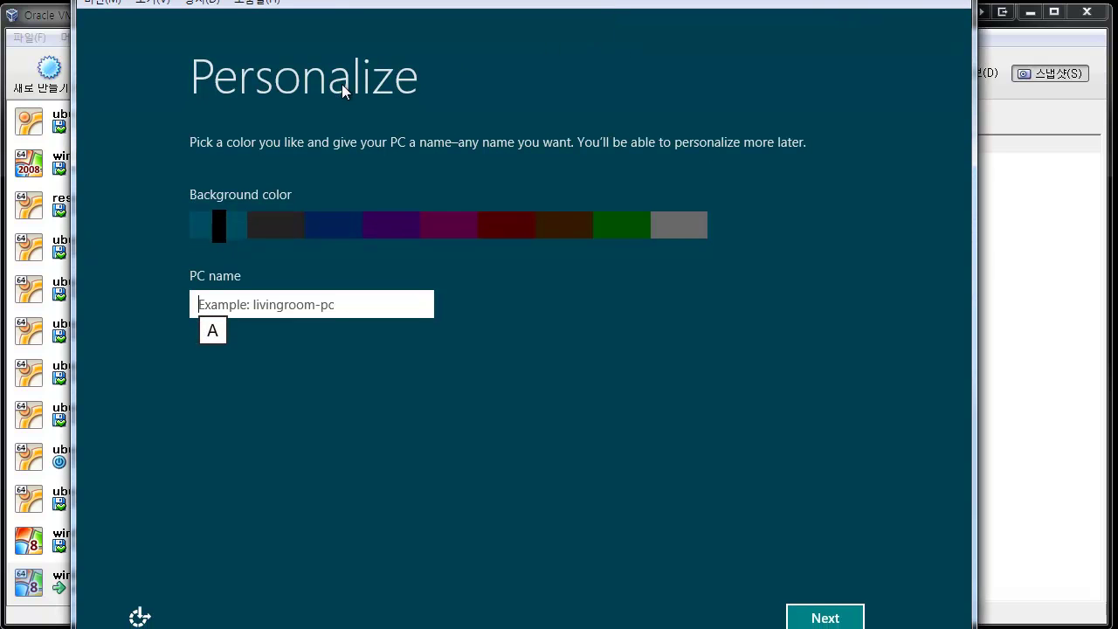
# Name the PC "egoing-win8" with the teal background color, and use the express settings.
pyautogui.moveTo(237, 234)
pyautogui.mouseDown()
pyautogui.moveTo(368, 238)
pyautogui.moveTo(230, 220)
pyautogui.mouseUp()
pyautogui.click(287, 310)
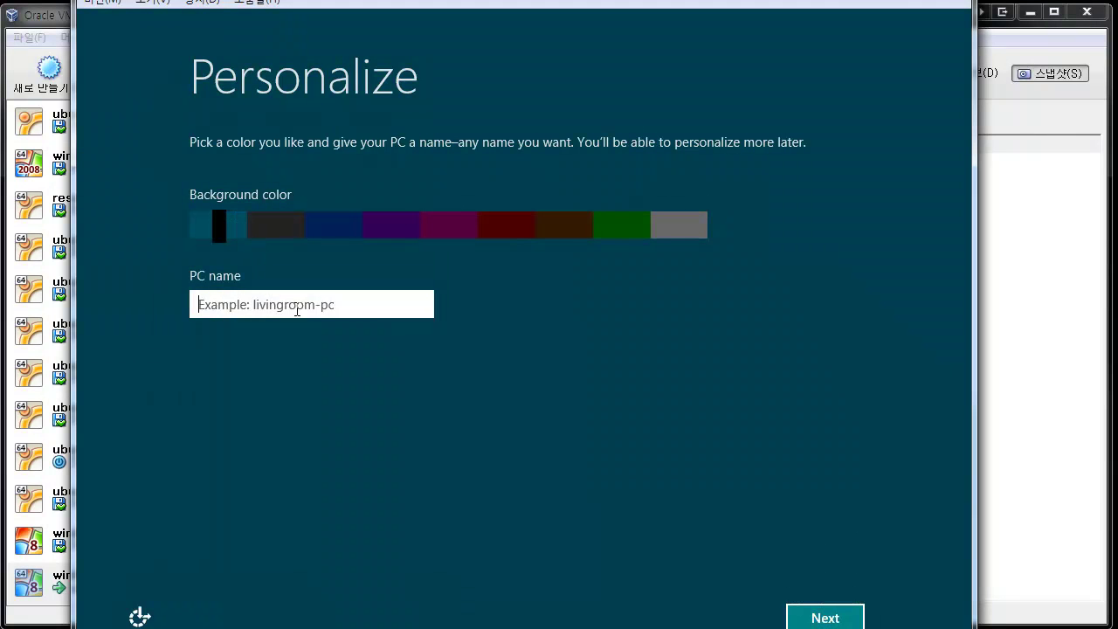
pyautogui.write('egoing')
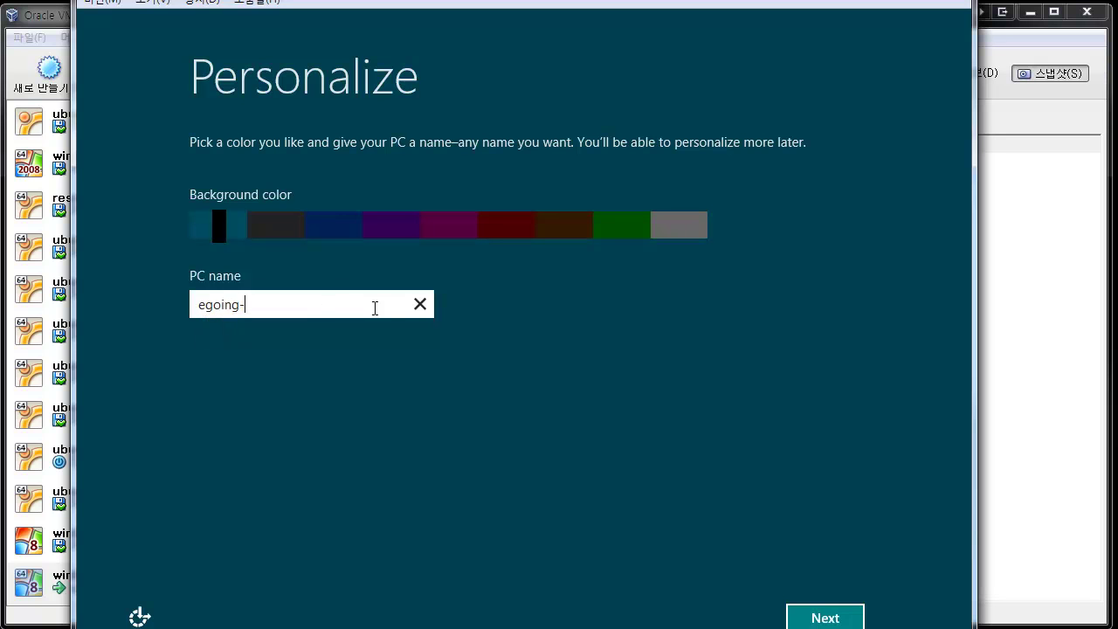
pyautogui.write('-win8')
pyautogui.click(809, 620)
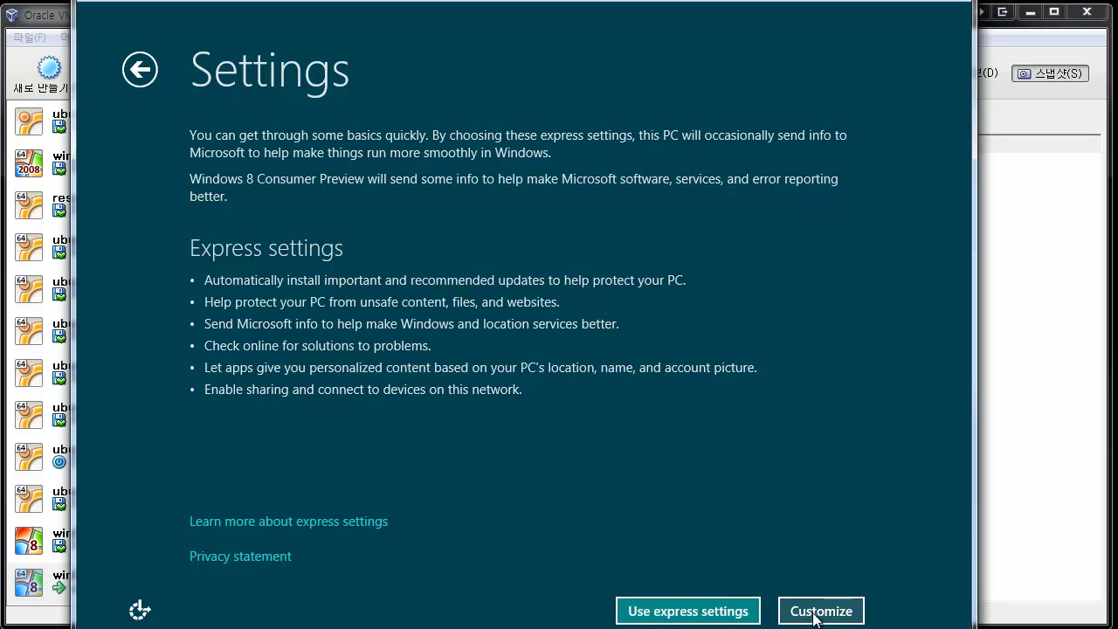
pyautogui.click(711, 614)
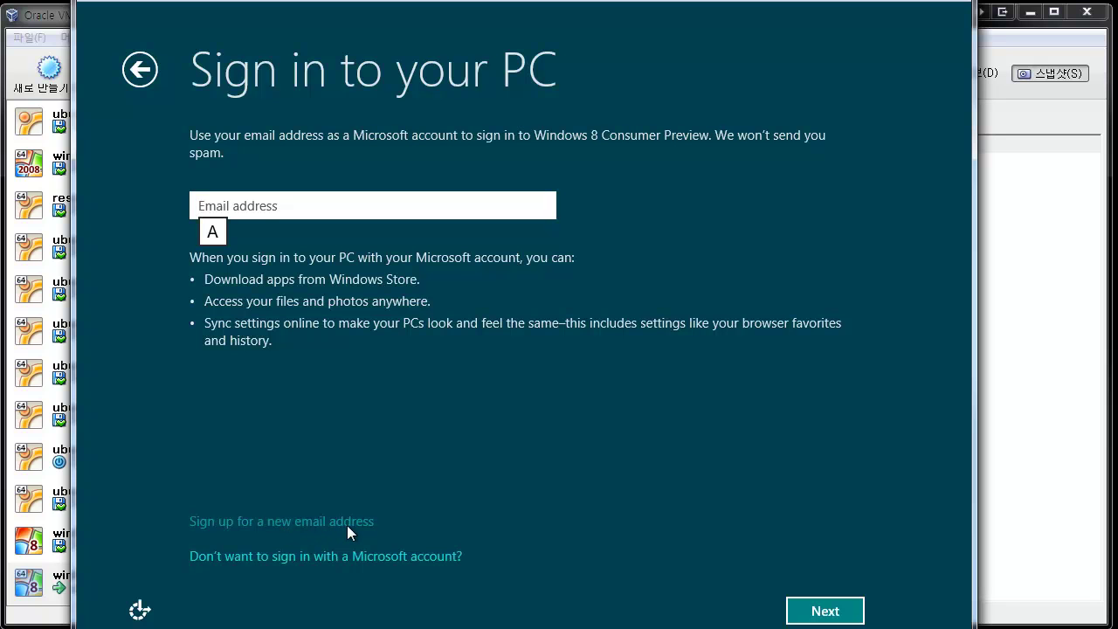
# Enter the Microsoft account e-mail address for signing in to the PC and continue.
pyautogui.write('unreadable')
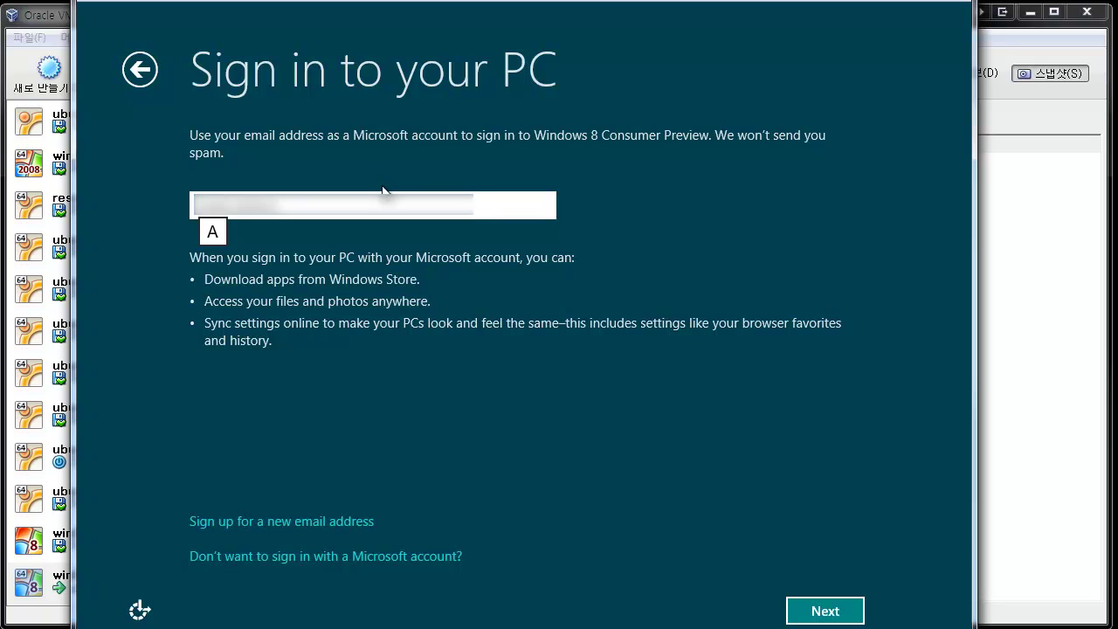
pyautogui.write('unreadableunreadable')
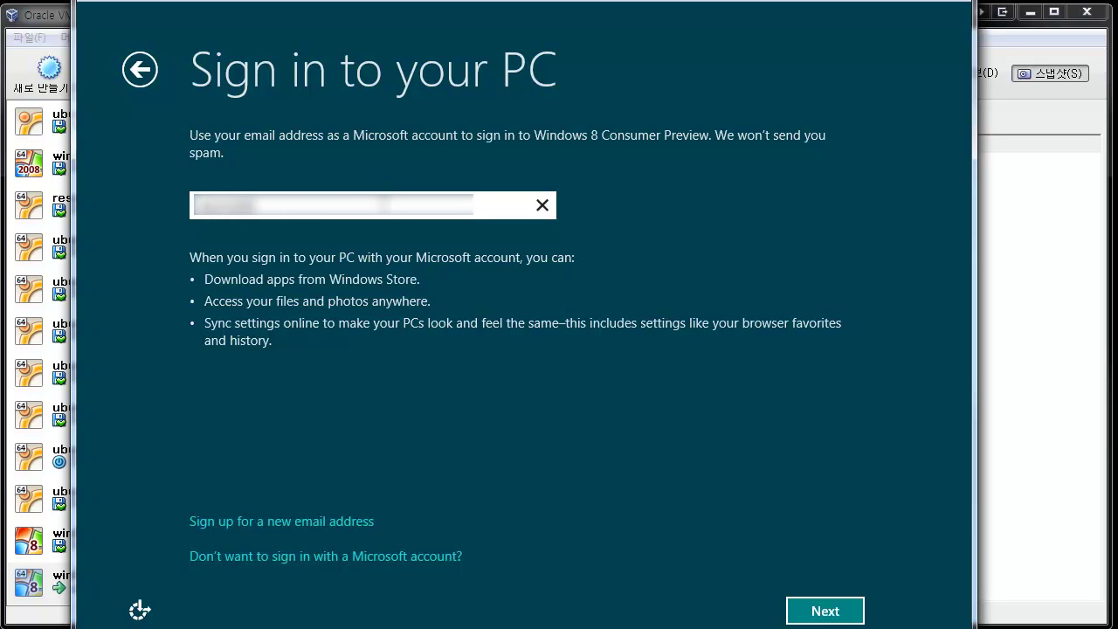
pyautogui.write('unreadable')
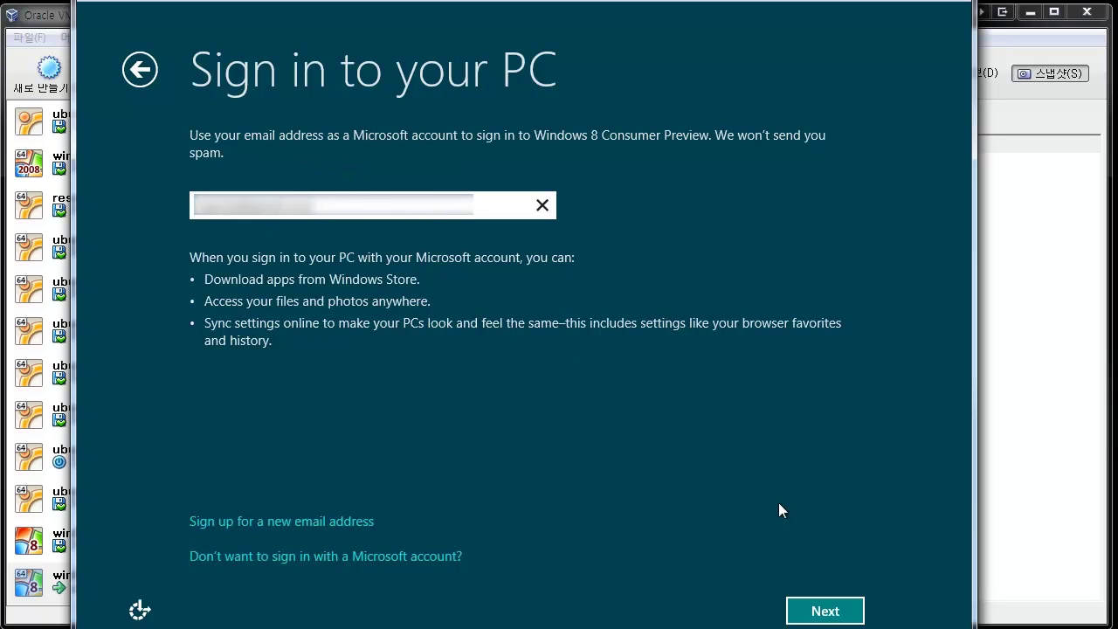
pyautogui.click(837, 612)
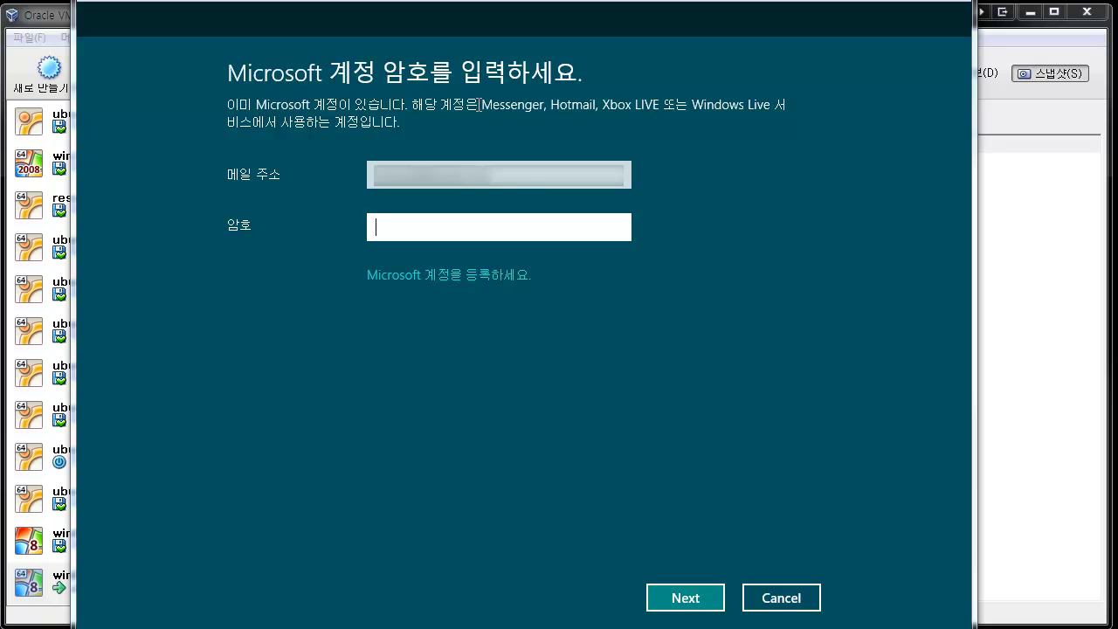
# Enter the Microsoft account password and accept the prefilled security verification info.
pyautogui.click(509, 180)
pyautogui.click(442, 229)
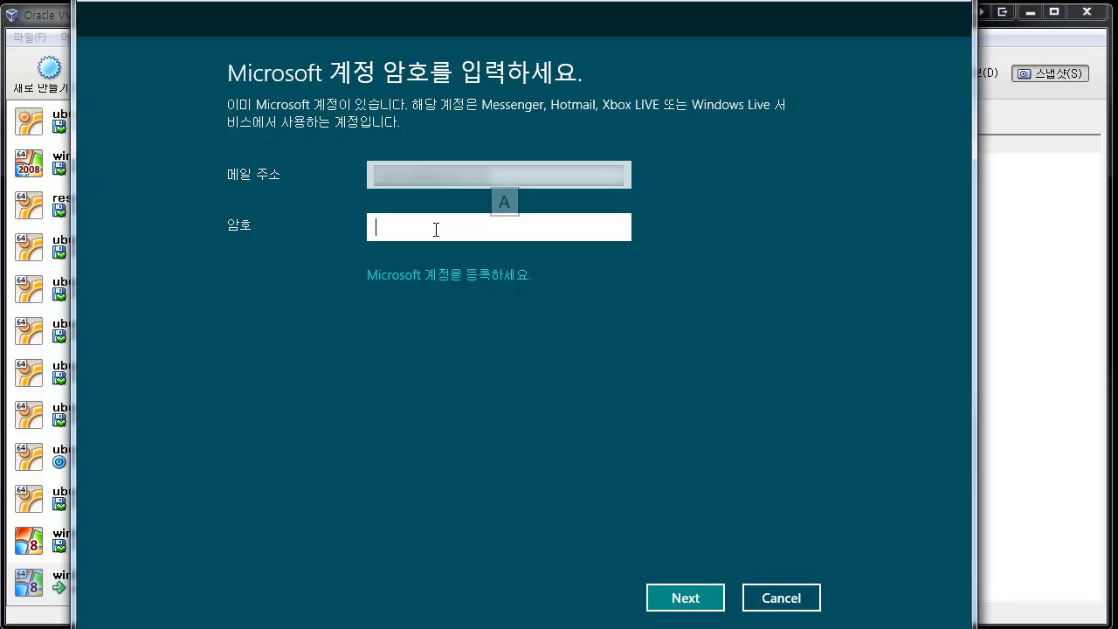
pyautogui.write('•••••••••••')
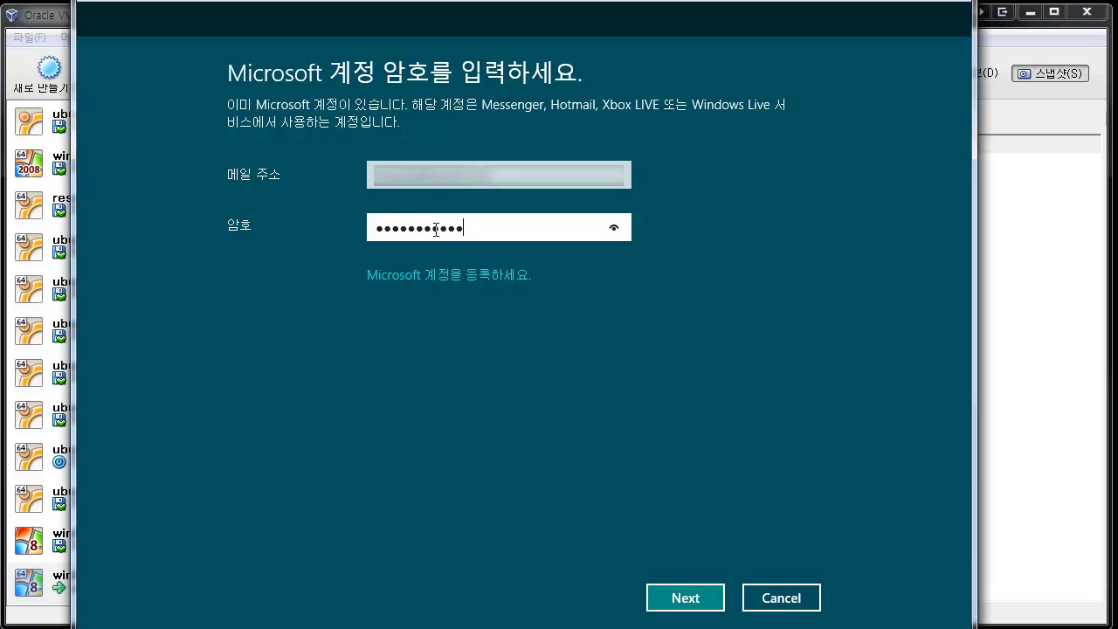
pyautogui.press('Return')
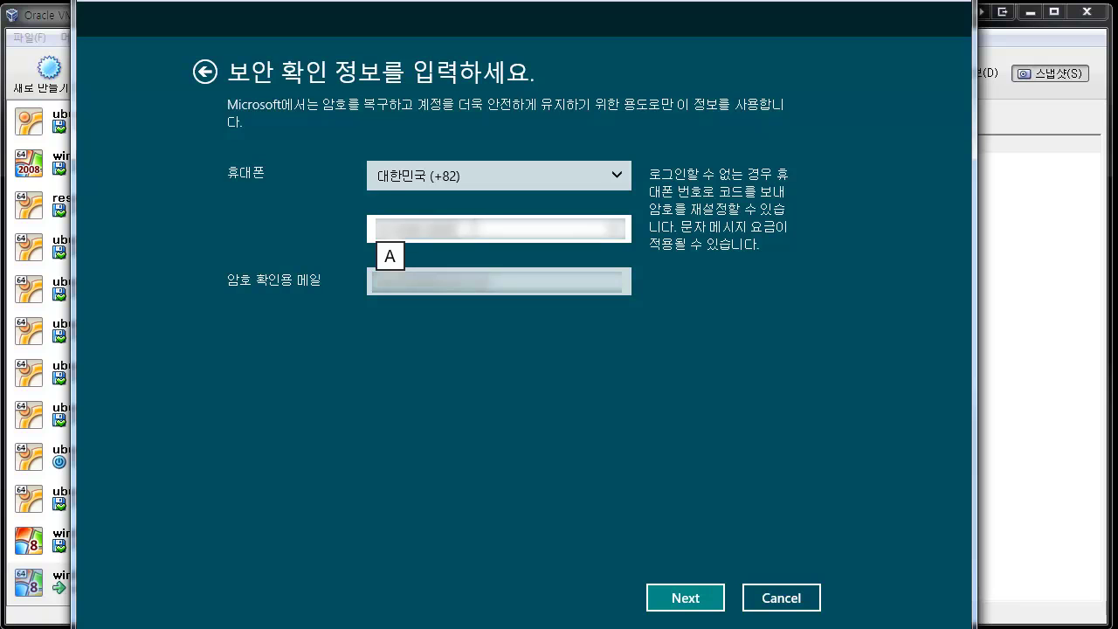
pyautogui.click(696, 603)
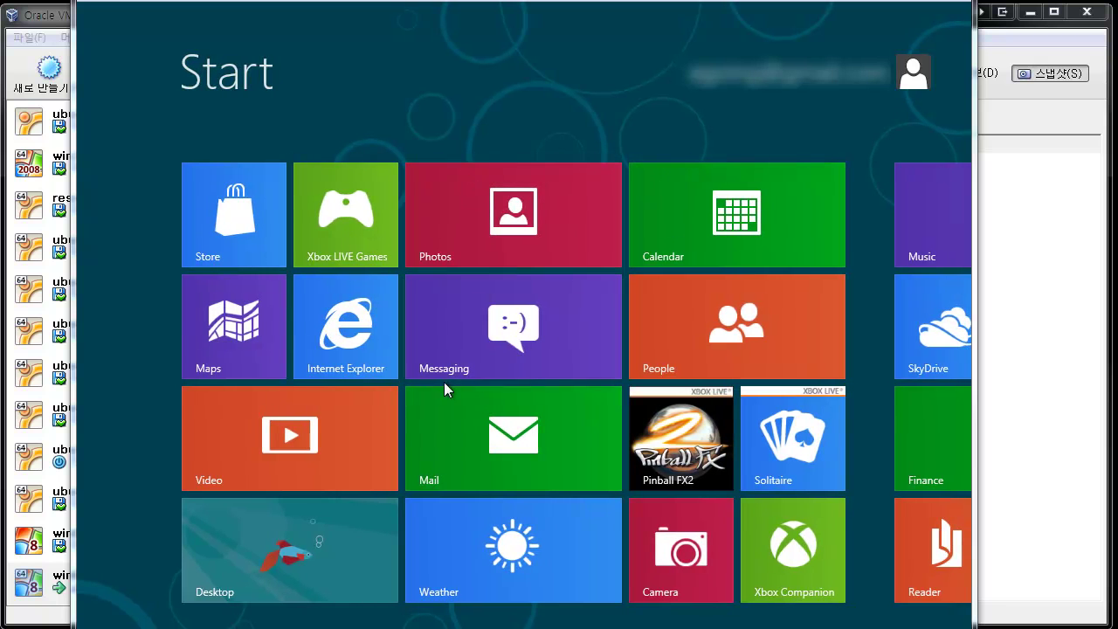
# Open the desktop from the Start screen and launch Internet Explorer.
pyautogui.click(261, 563)
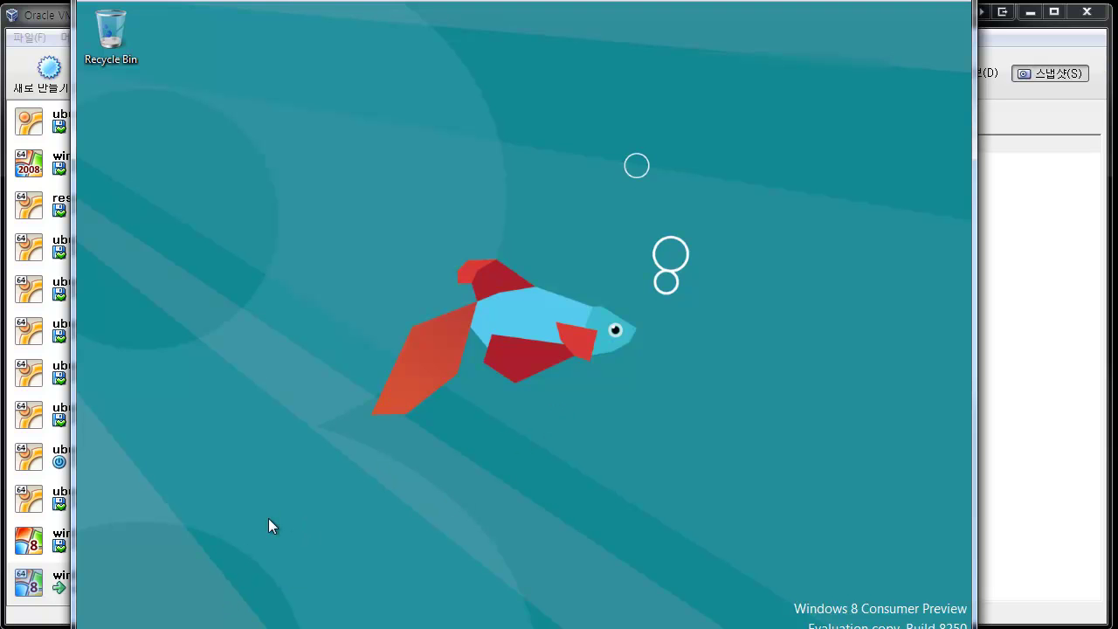
pyautogui.click(177, 615)
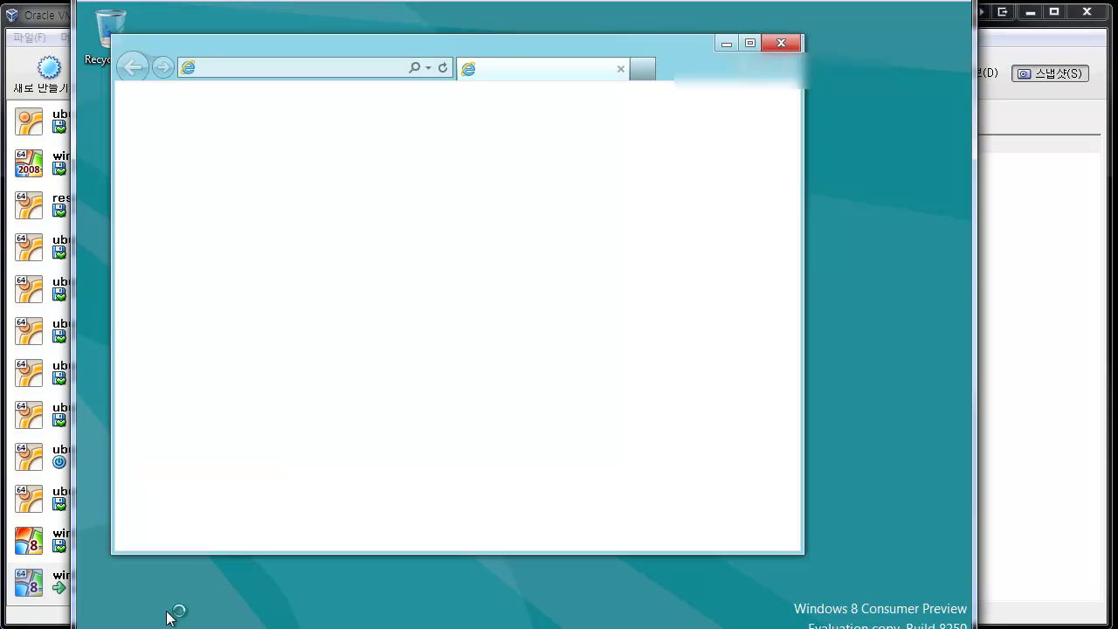
# Close the Internet Explorer window on the desktop and return to the Start screen.
pyautogui.click(780, 44)
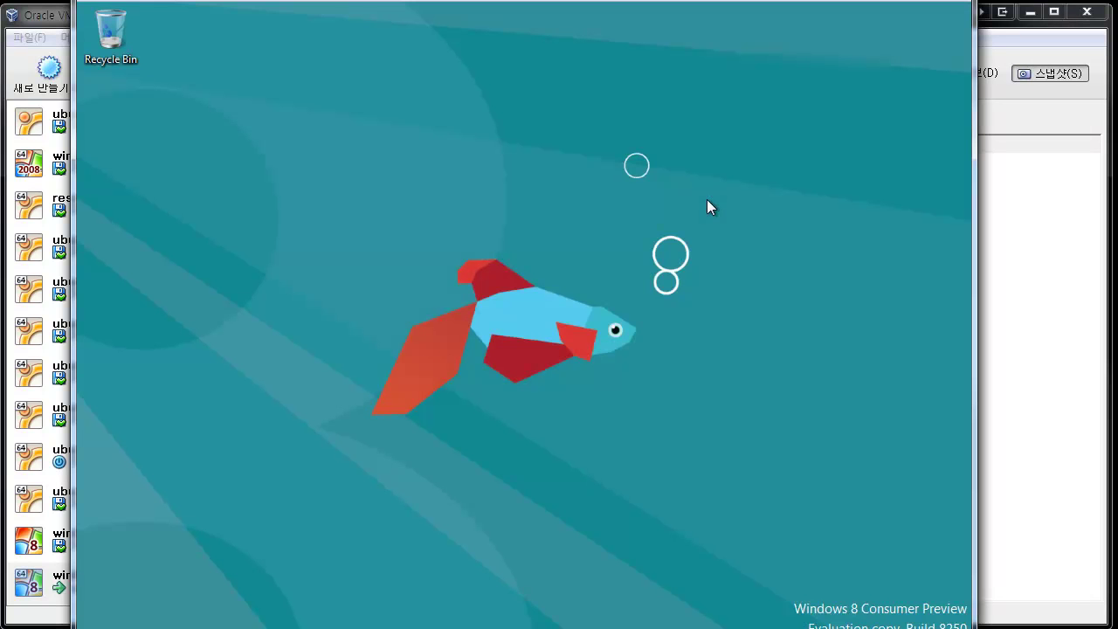
pyautogui.press('super')
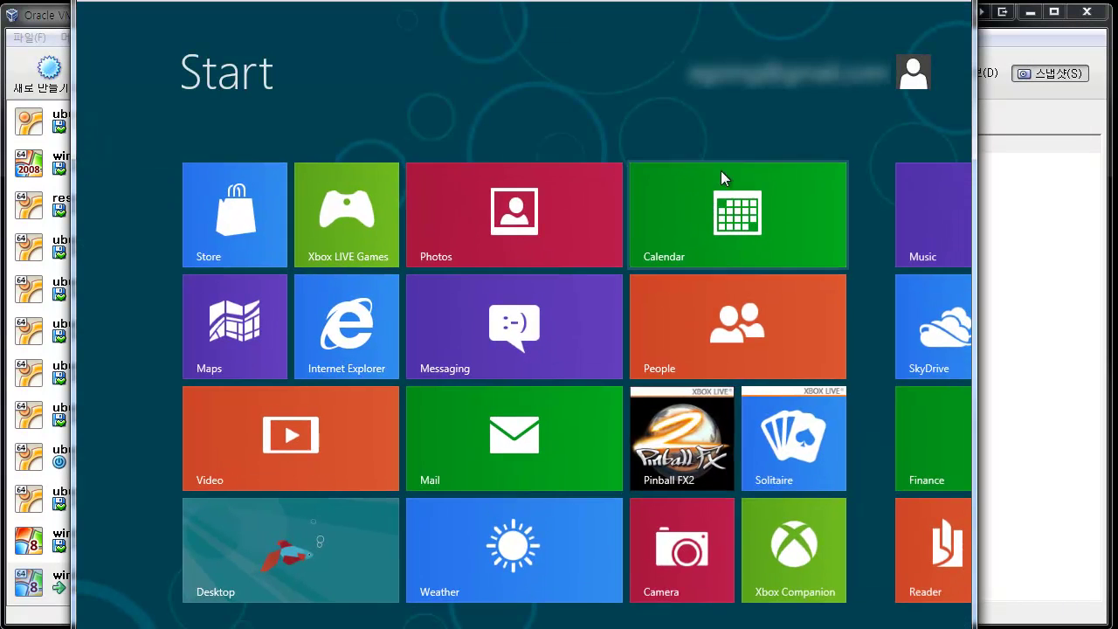
# Look through the app tiles across the full width of the Start screen, from Store to Windows Explorer.
pyautogui.scroll(-2, 765, 304)
pyautogui.scroll(2, 765, 303)
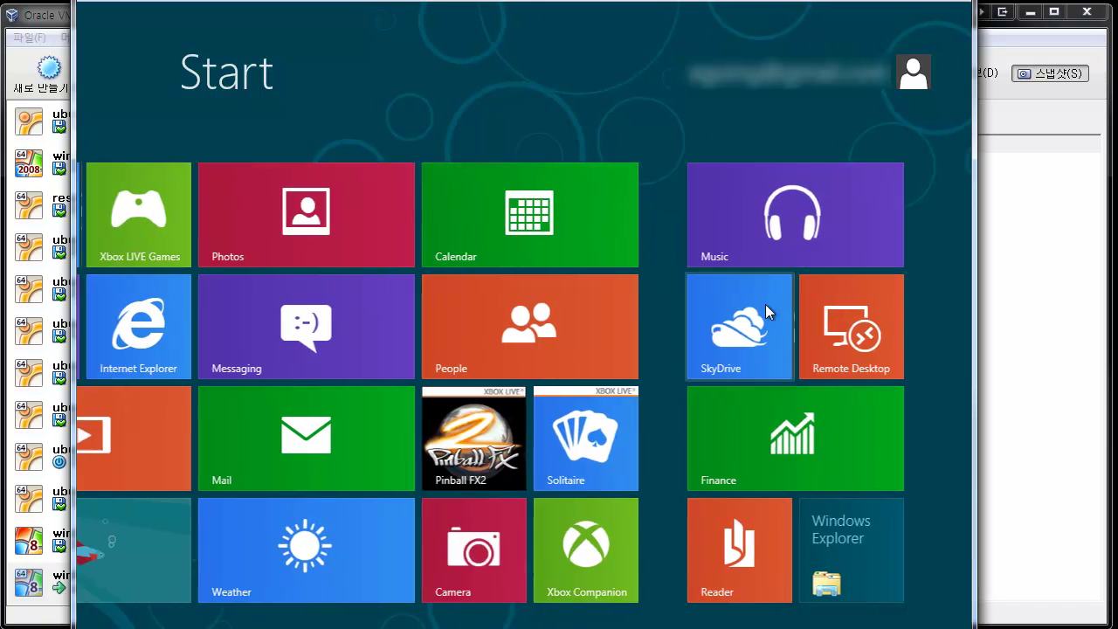
pyautogui.scroll(-2, 693, 308)
pyautogui.scroll(2, 707, 333)
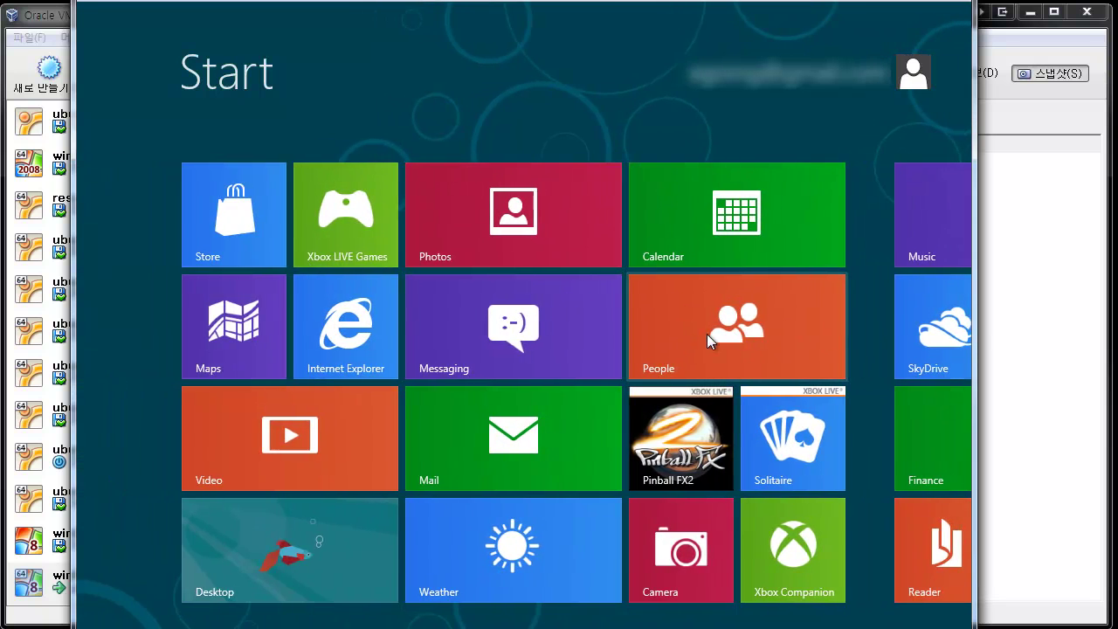
pyautogui.scroll(-2, 707, 334)
pyautogui.scroll(2, 706, 333)
pyautogui.scroll(-2, 696, 332)
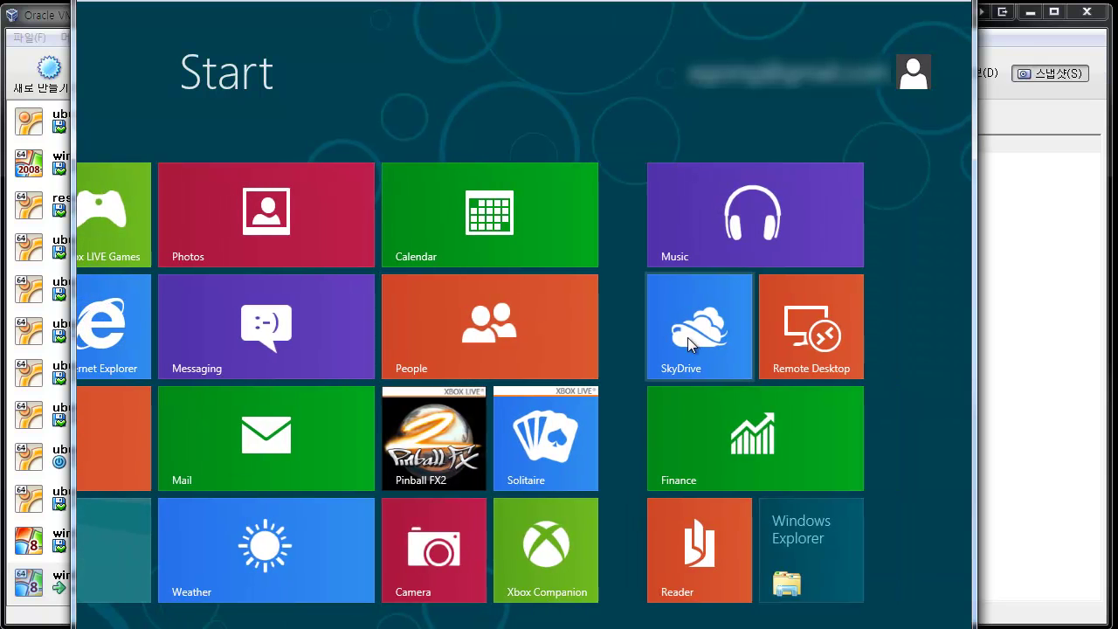
pyautogui.scroll(2, 687, 338)
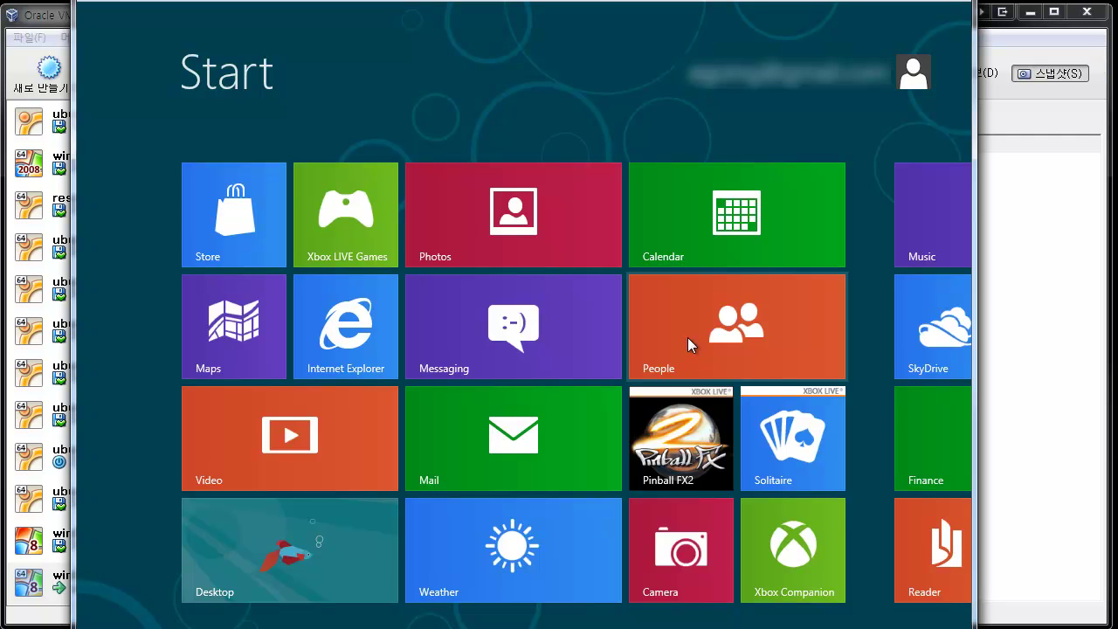
pyautogui.scroll(-2, 688, 337)
pyautogui.scroll(2, 687, 337)
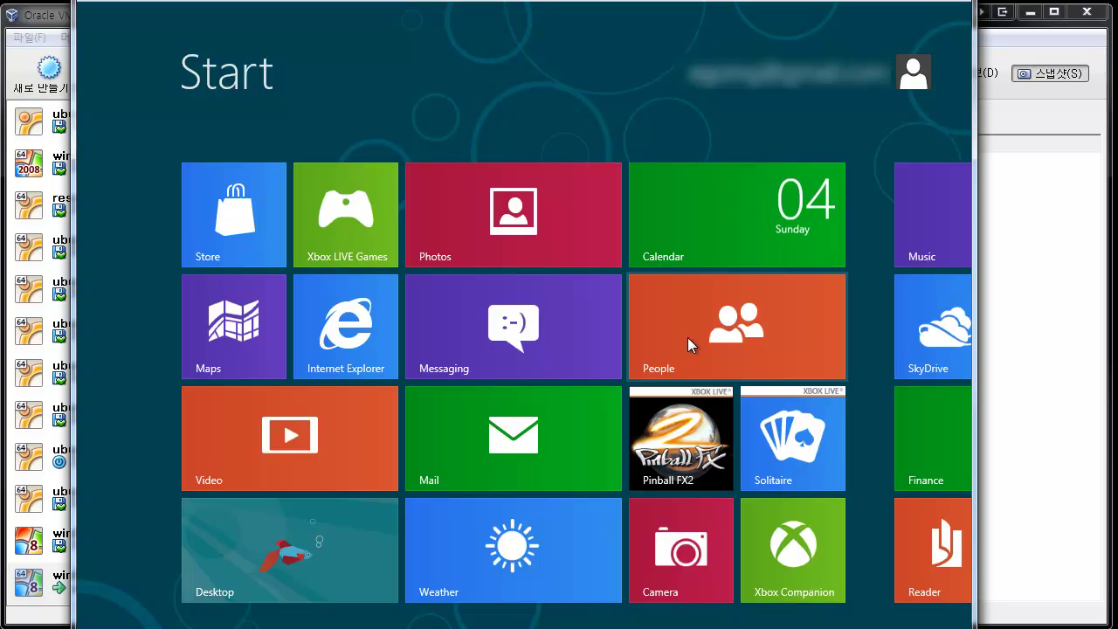
pyautogui.scroll(-3, 687, 337)
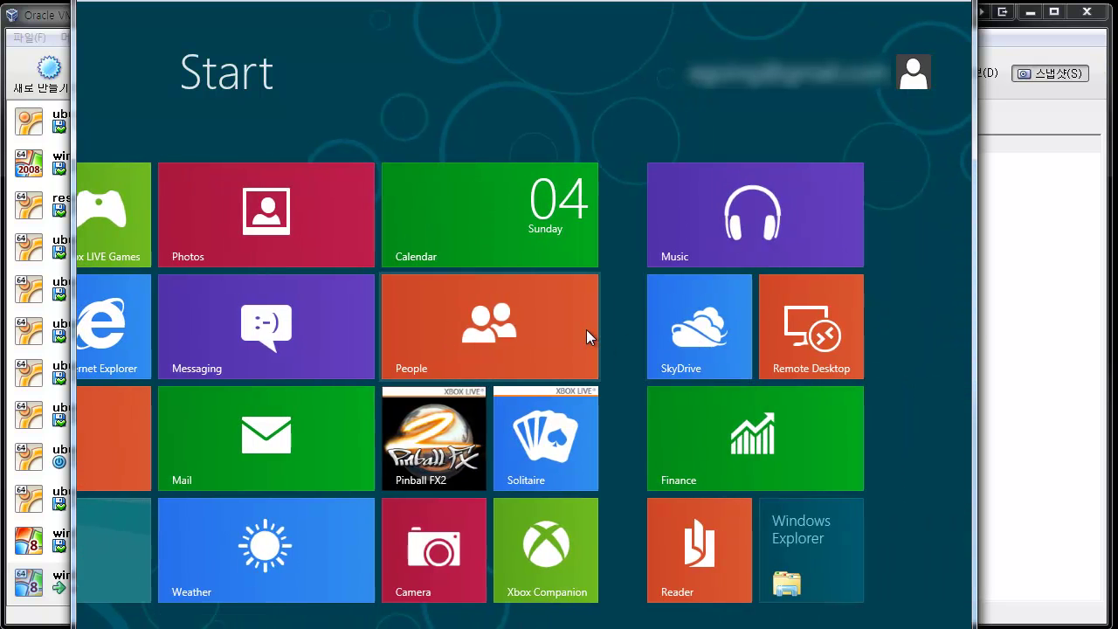
pyautogui.scroll(3, 586, 329)
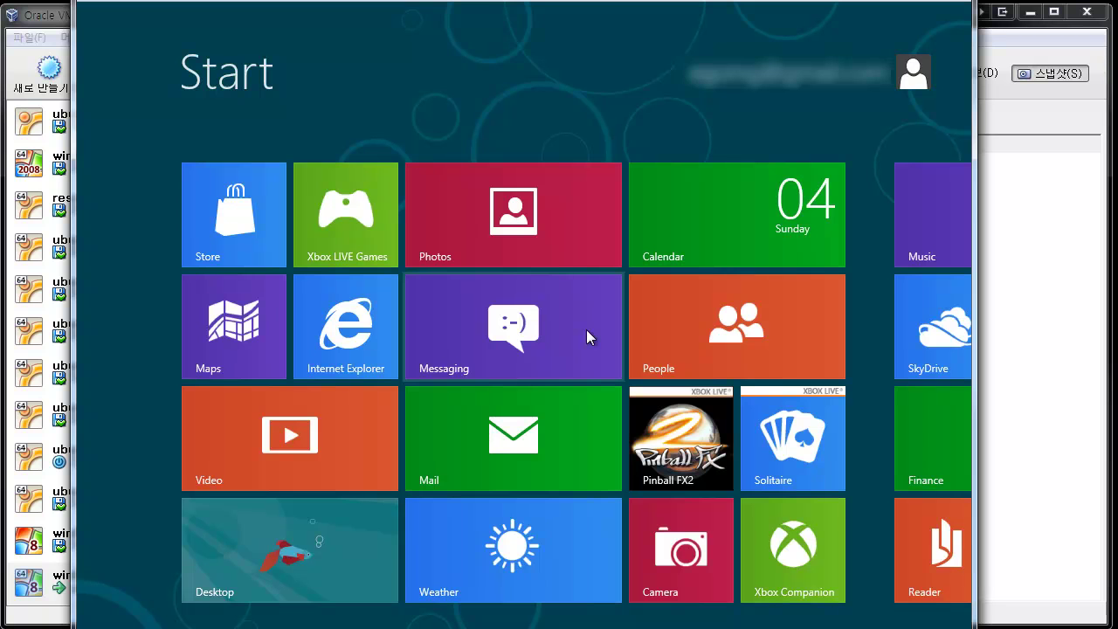